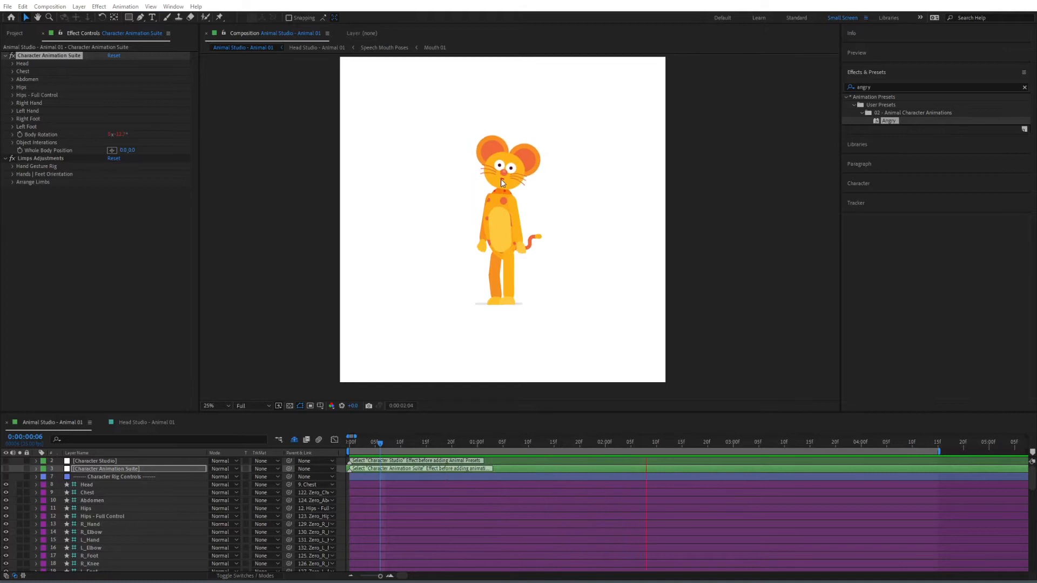
Step: Open the Head Studio - Animal 01 composition, hide the transparency grid and move the face controls clear of the mouse's ear
{"action": "left_click", "coordinate": [142, 421]}
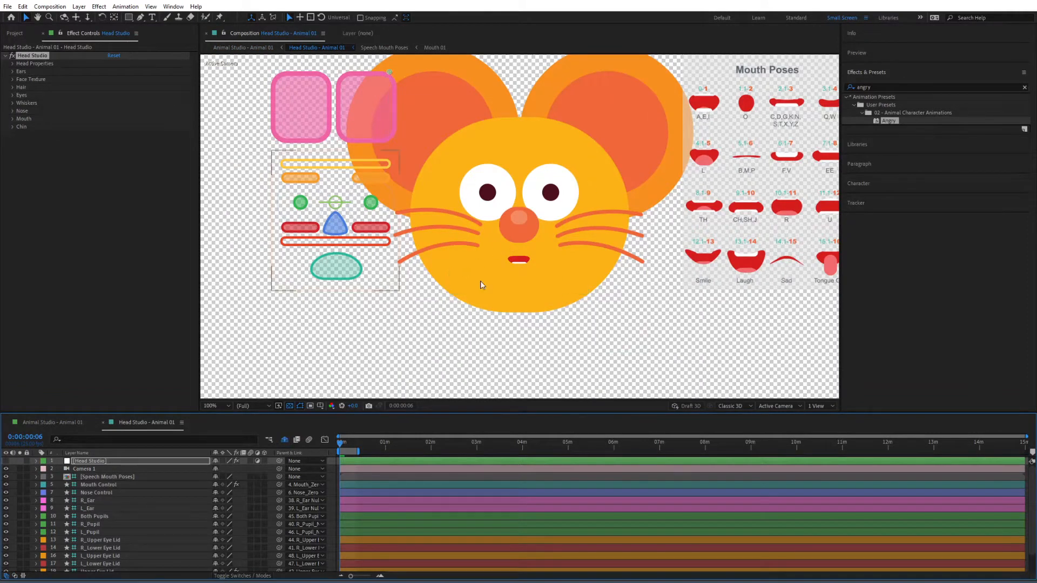
{"action": "left_click_drag", "start_coordinate": [537, 222], "coordinate": [545, 260]}
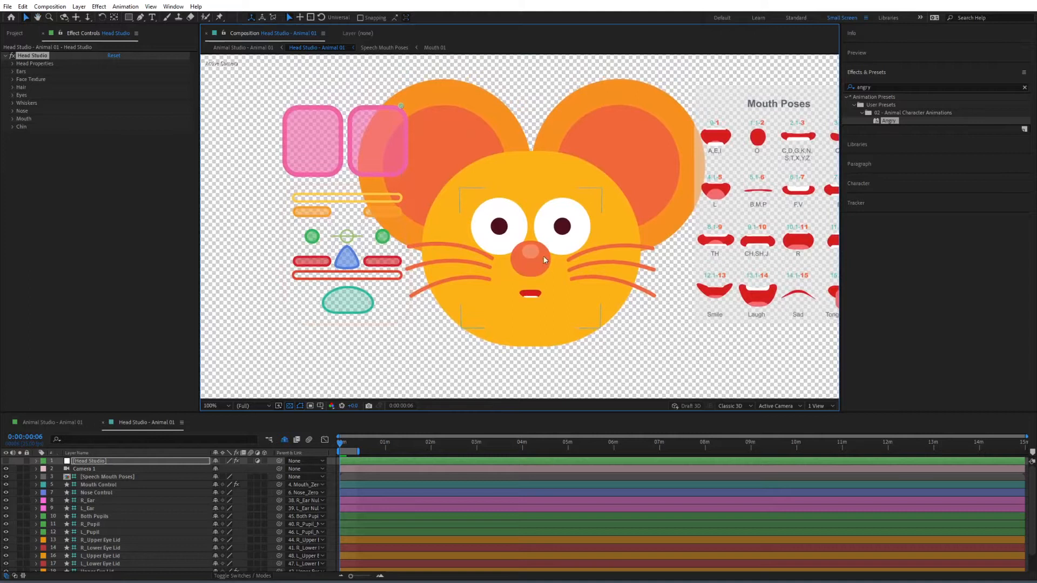
{"action": "left_click", "coordinate": [290, 406]}
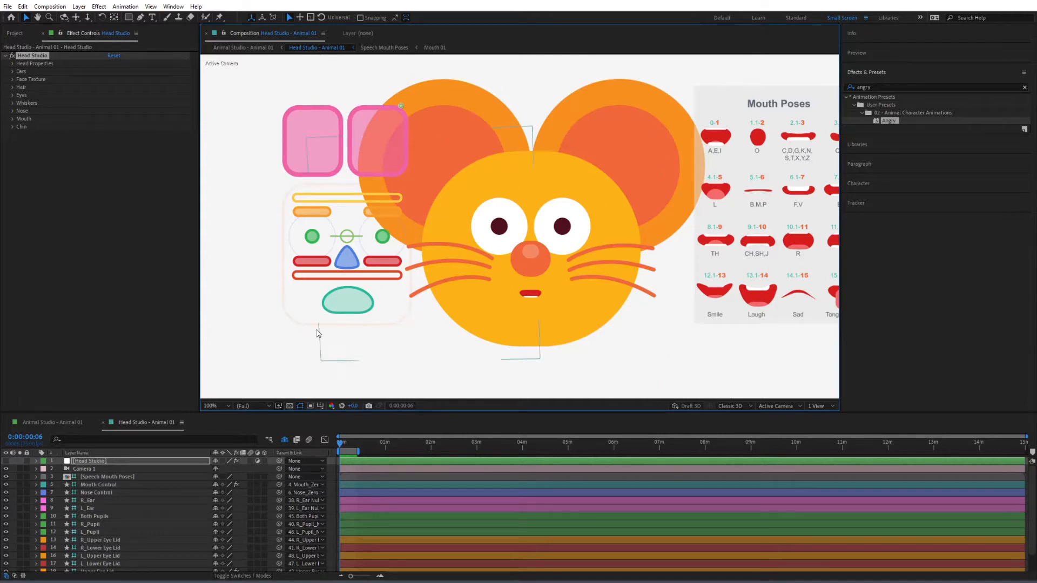
{"action": "left_click", "coordinate": [309, 327]}
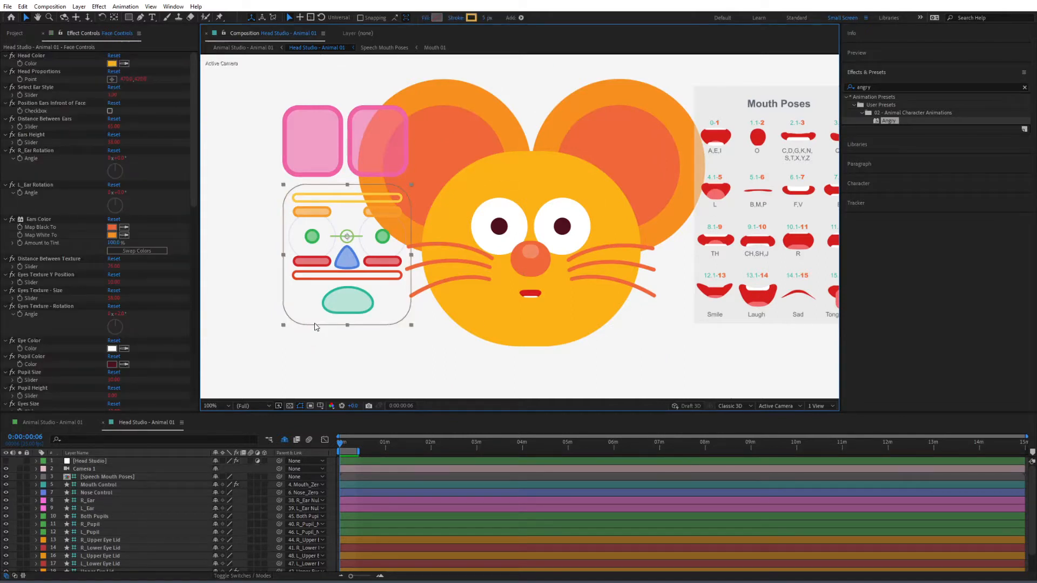
{"action": "left_click_drag", "start_coordinate": [315, 326], "coordinate": [254, 328]}
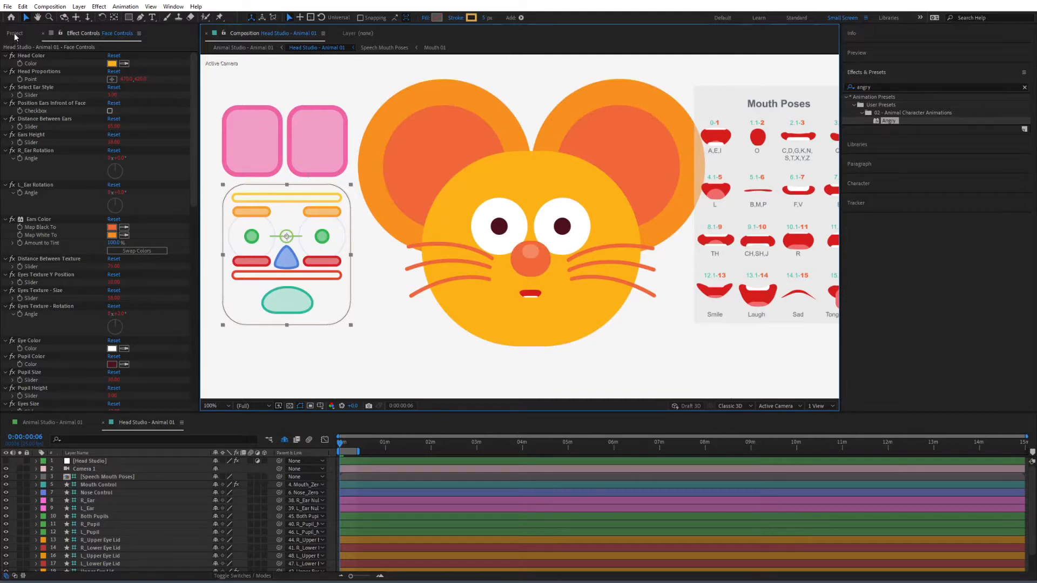
Step: End the Head Studio composition's work area at 0:00:04:15, matching the work area end of Animal Studio - Animal 01
{"action": "left_click", "coordinate": [14, 34]}
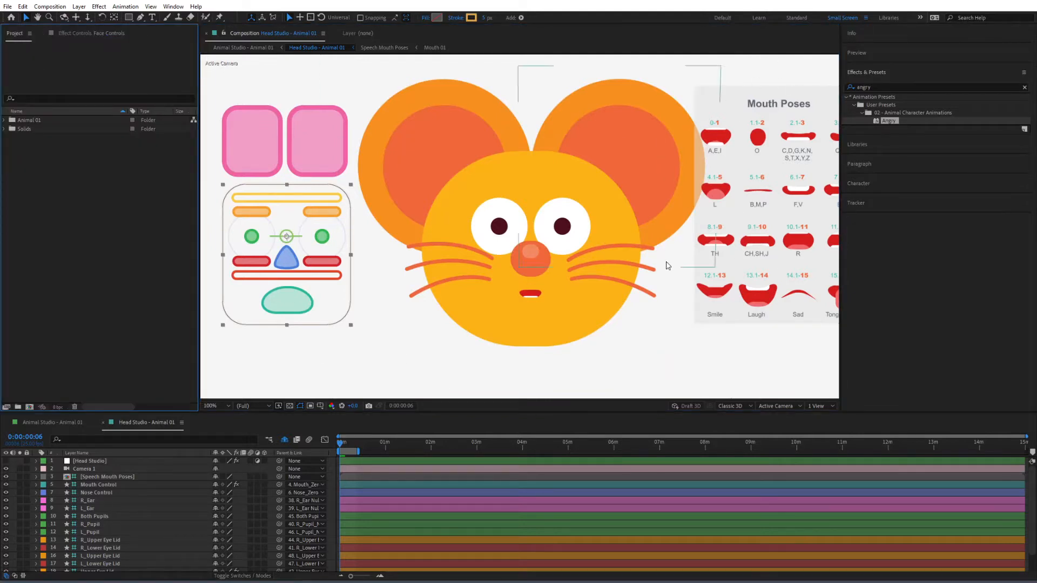
{"action": "left_click", "coordinate": [380, 576]}
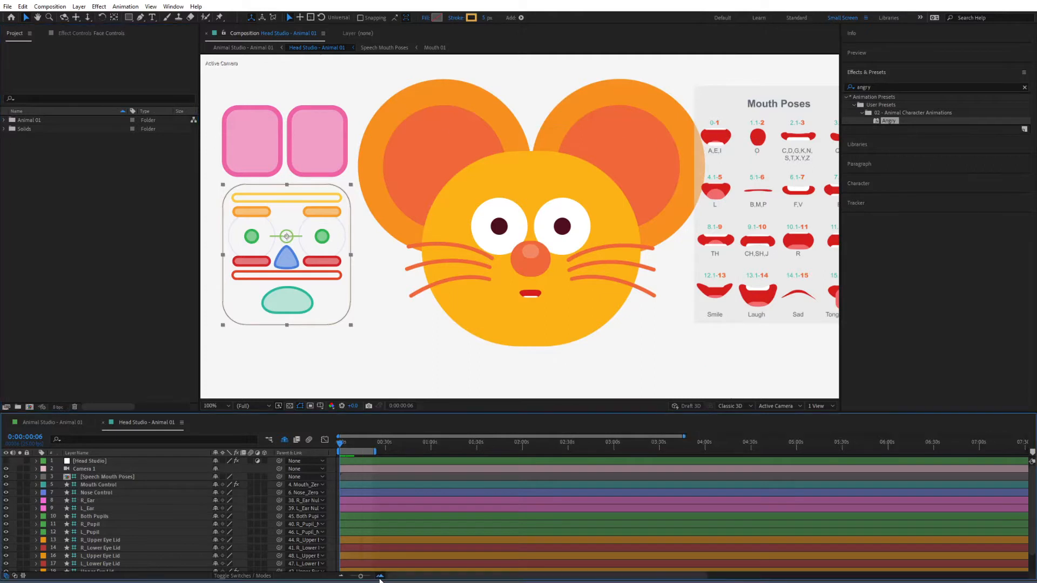
{"action": "left_click", "coordinate": [380, 576]}
{"action": "left_click", "coordinate": [380, 576]}
{"action": "left_click", "coordinate": [380, 576]}
{"action": "left_click", "coordinate": [382, 576]}
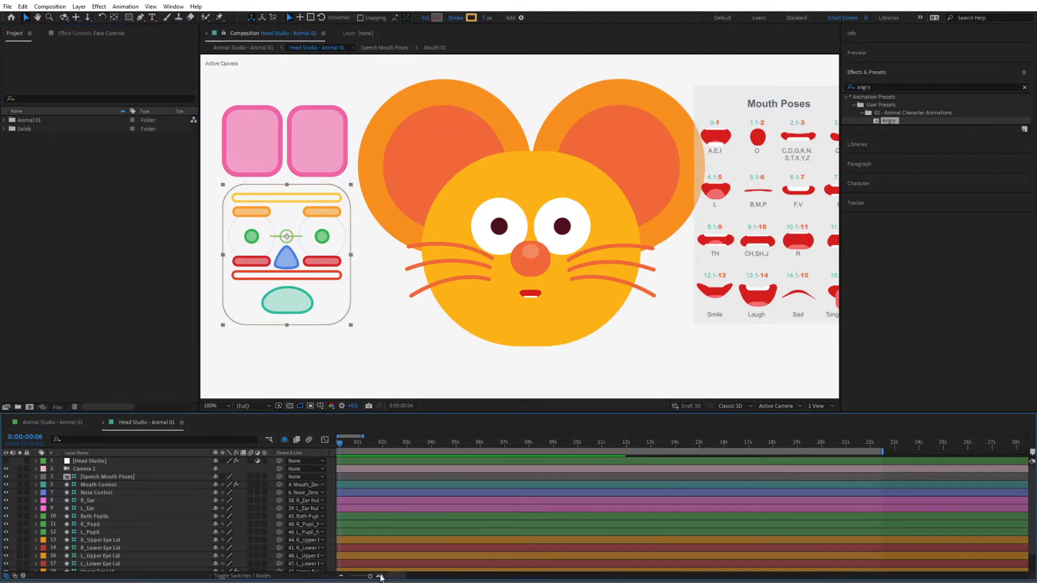
{"action": "left_click_drag", "start_coordinate": [402, 578], "coordinate": [385, 577]}
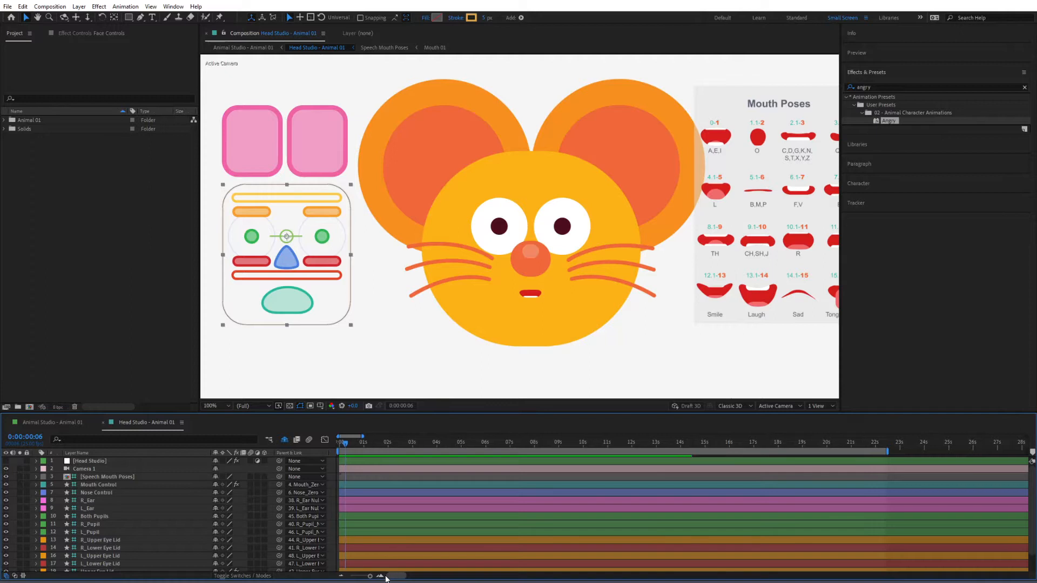
{"action": "left_click", "coordinate": [52, 422]}
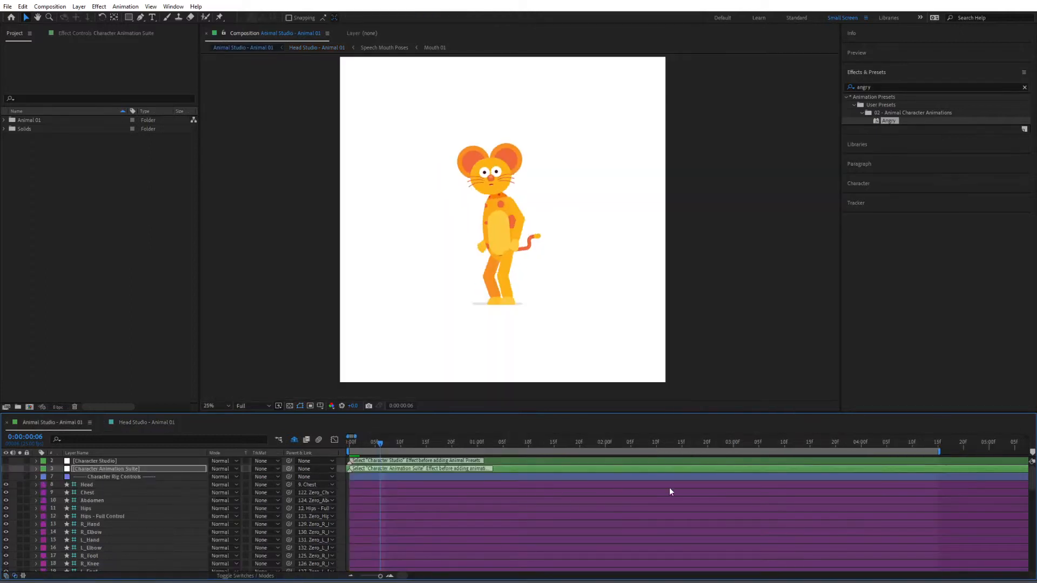
{"action": "left_click", "coordinate": [939, 443]}
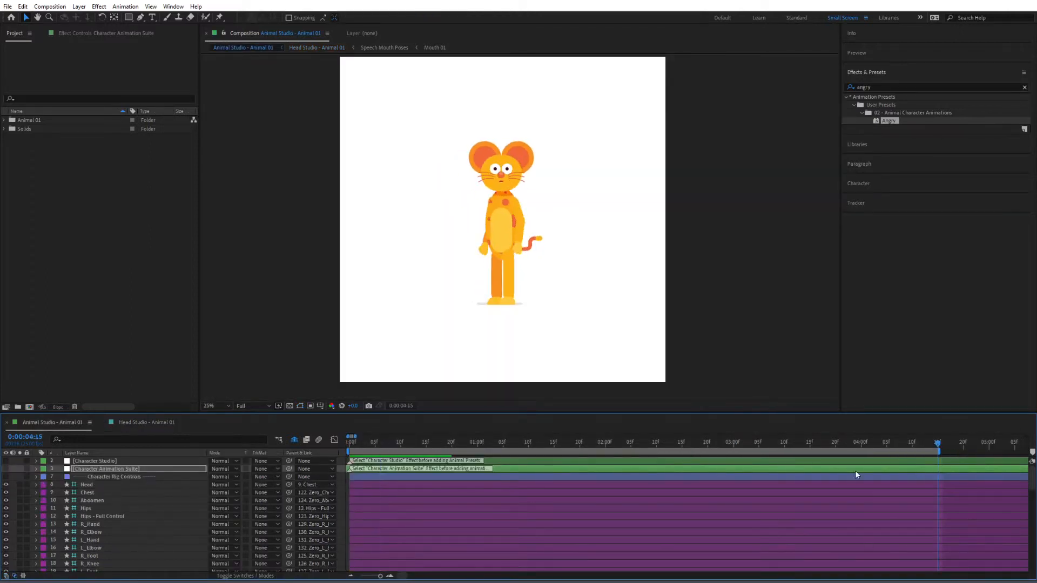
{"action": "left_click", "coordinate": [155, 422]}
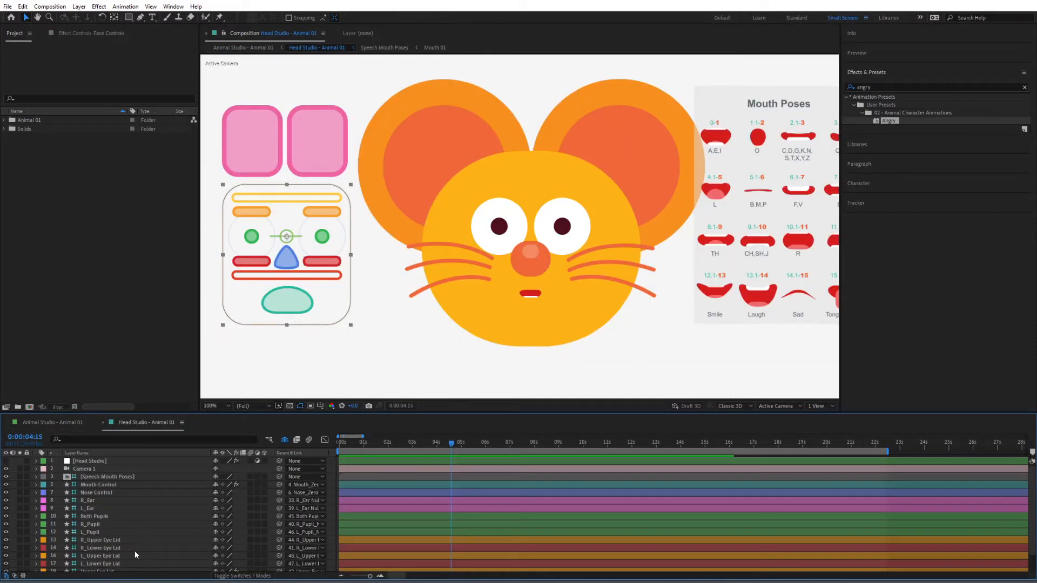
{"action": "key", "text": "n"}
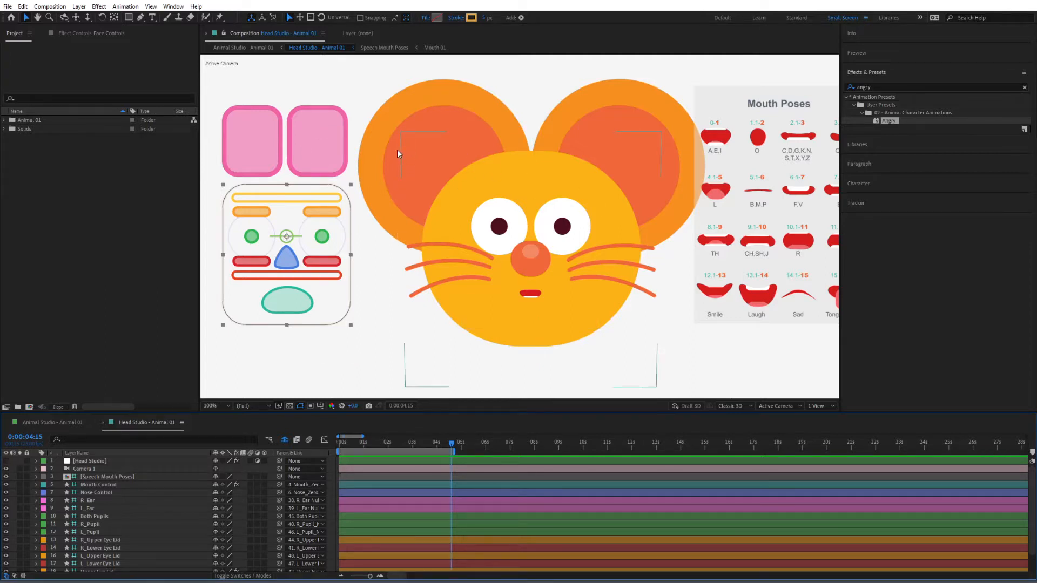
Step: Orbit the camera around its point of interest to turn the mouse's head sideways, and check the pose in Animal Studio - Animal 01
{"action": "left_click", "coordinate": [64, 17]}
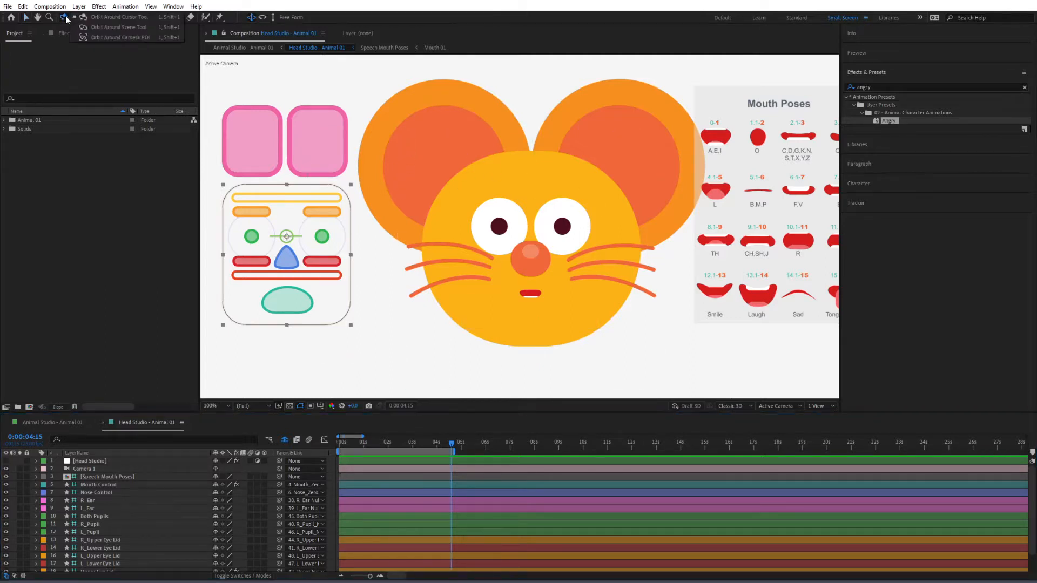
{"action": "left_click", "coordinate": [109, 37]}
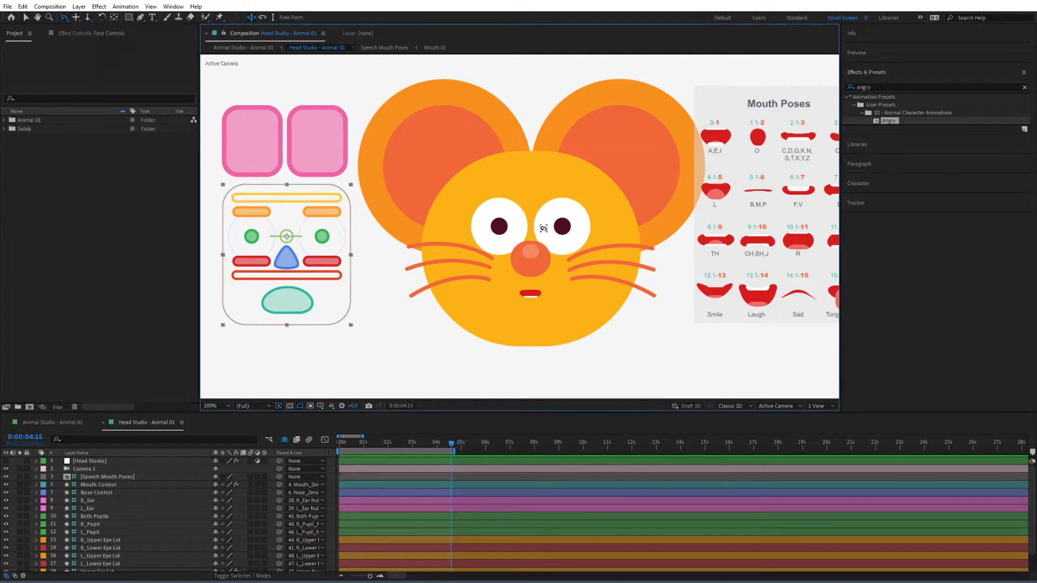
{"action": "left_click_drag", "start_coordinate": [541, 229], "coordinate": [494, 227]}
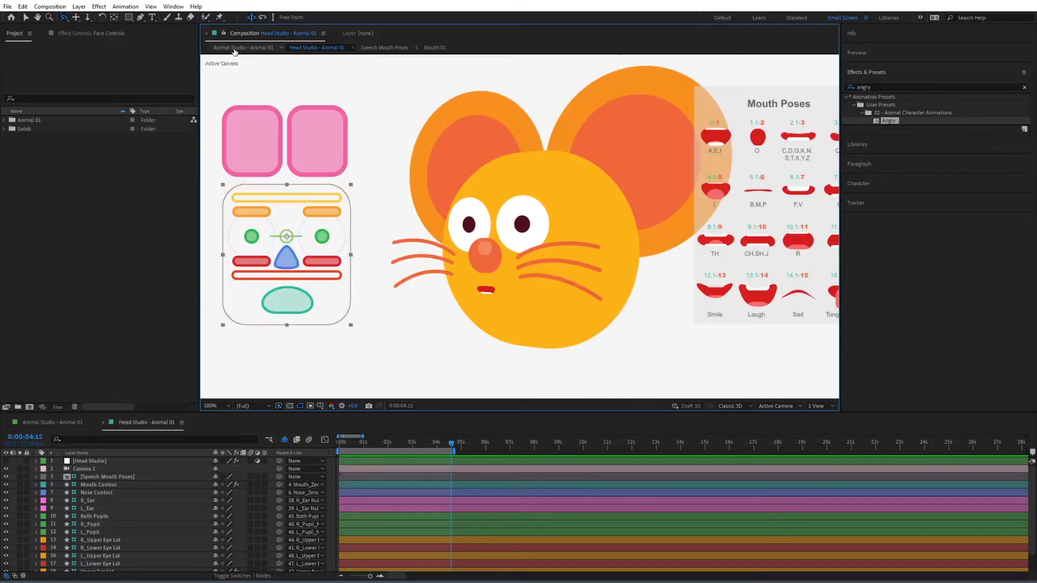
{"action": "left_click", "coordinate": [240, 47]}
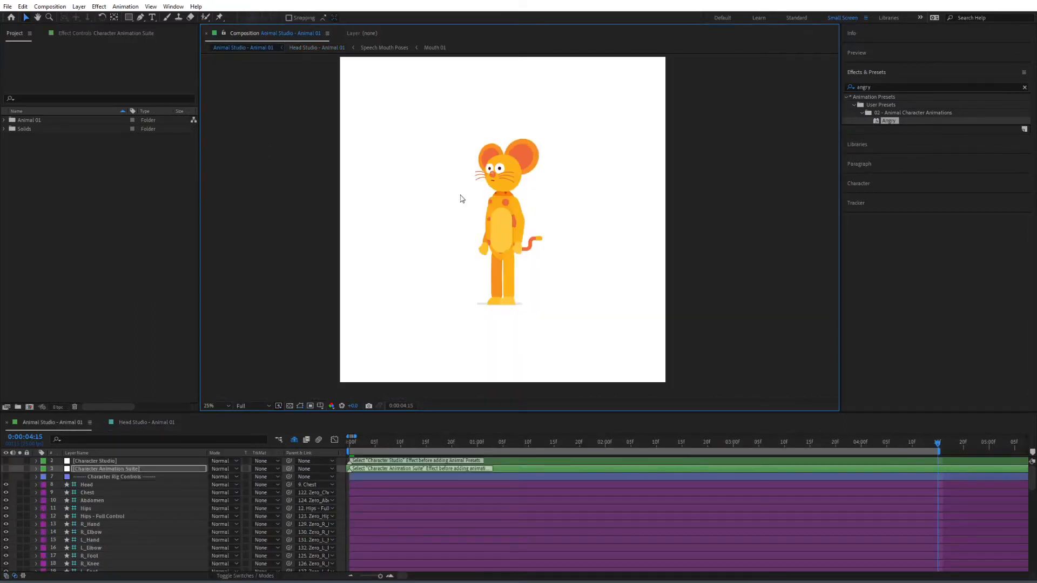
{"action": "left_click", "coordinate": [311, 48]}
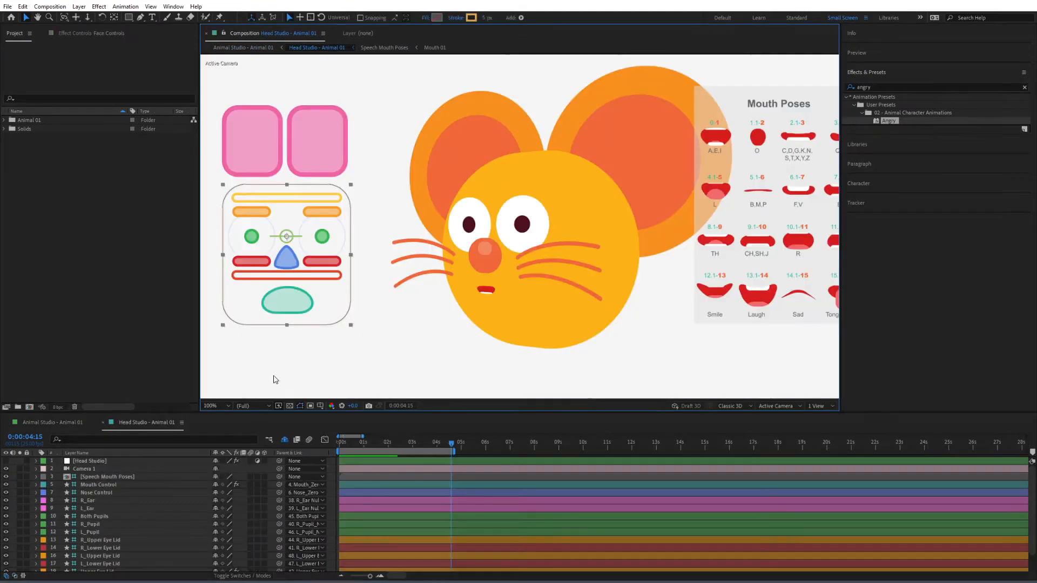
Step: Add a Position keyframe to Camera 1 at 0:00:01:17 in the Head Studio composition
{"action": "left_click", "coordinate": [339, 446]}
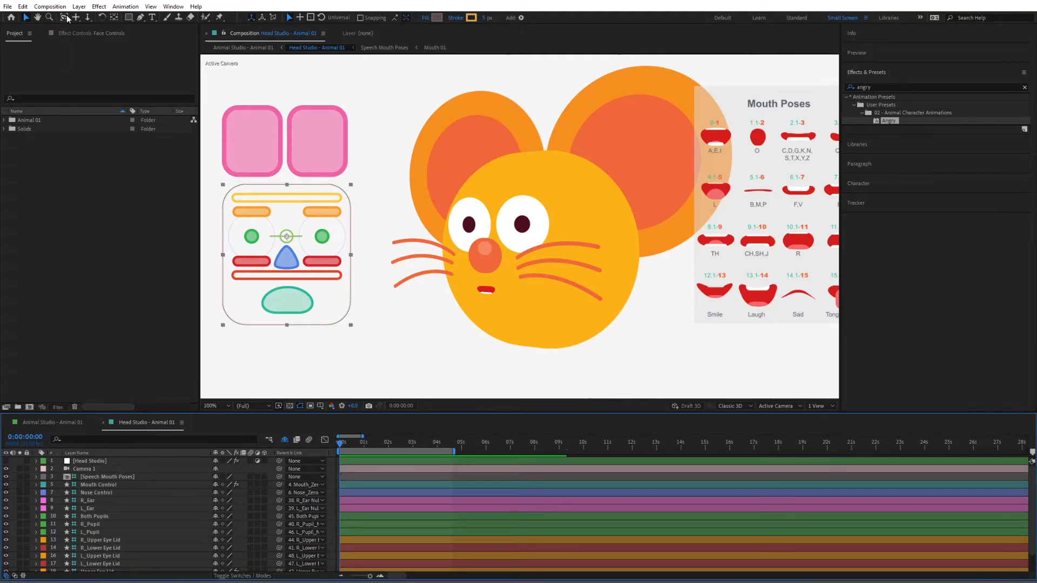
{"action": "left_click", "coordinate": [256, 48]}
{"action": "left_click_drag", "start_coordinate": [352, 446], "coordinate": [564, 443]}
{"action": "left_click", "coordinate": [90, 470]}
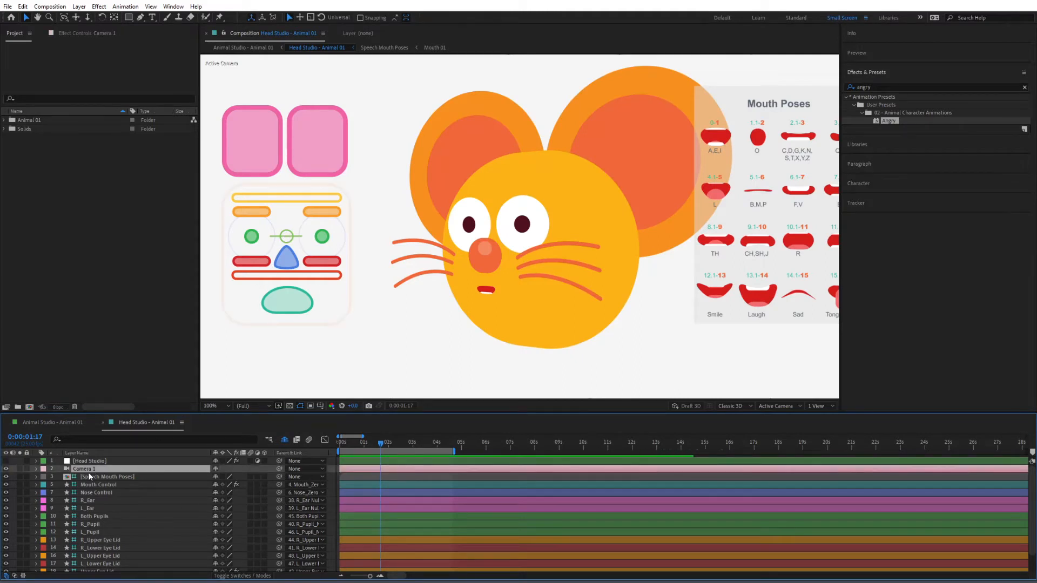
{"action": "key", "text": "p"}
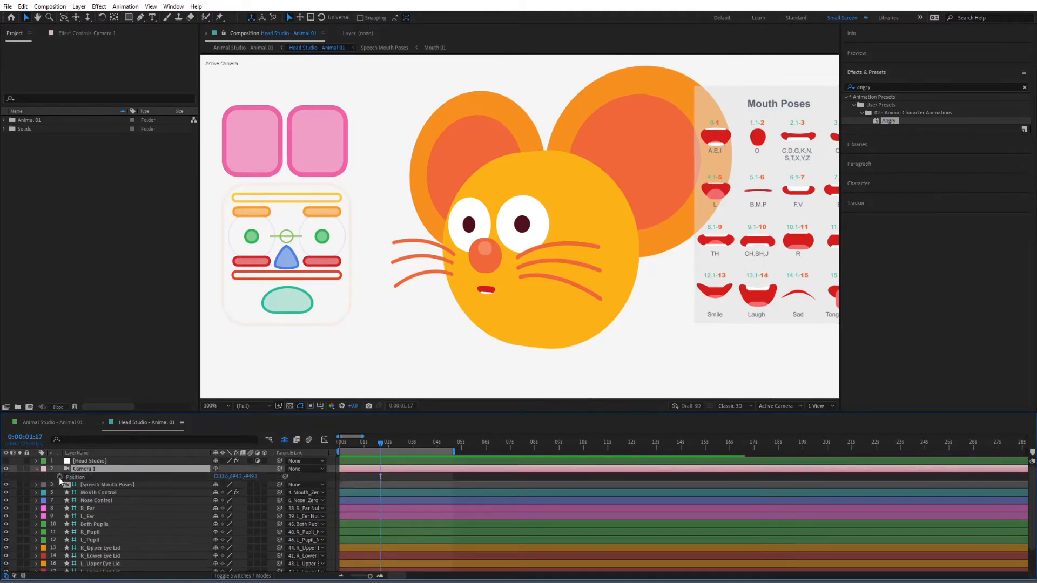
{"action": "left_click", "coordinate": [59, 476]}
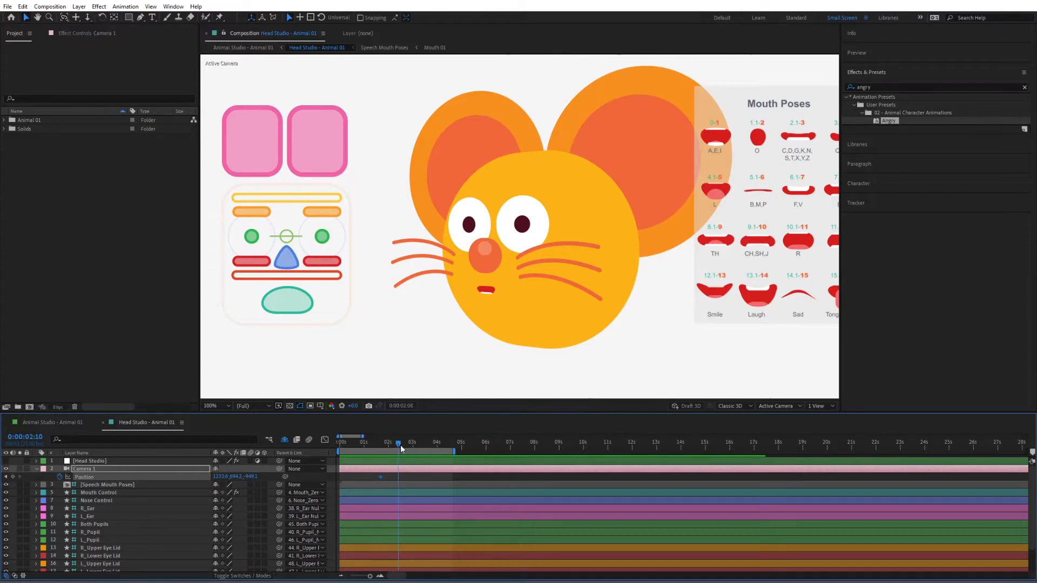
Step: At 0:00:02:09, orbit Camera 1 around its point of interest so the head faces nearly forward, keyframing the new position
{"action": "left_click", "coordinate": [229, 48]}
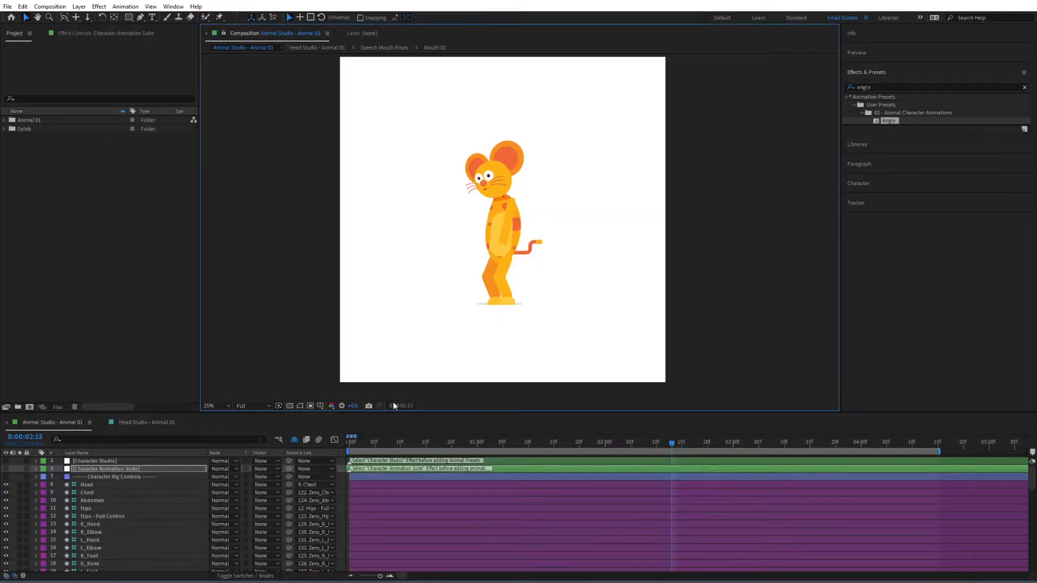
{"action": "mouse_move", "coordinate": [671, 446]}
{"action": "left_mouse_down"}
{"action": "mouse_move", "coordinate": [641, 452]}
{"action": "mouse_move", "coordinate": [673, 448]}
{"action": "mouse_move", "coordinate": [653, 446]}
{"action": "left_mouse_up"}
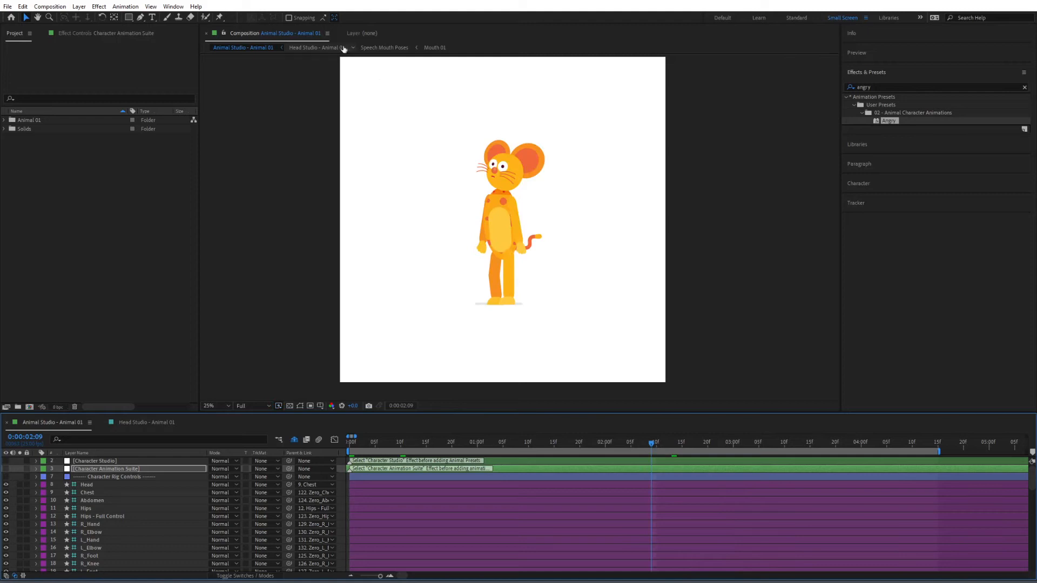
{"action": "left_click", "coordinate": [316, 48]}
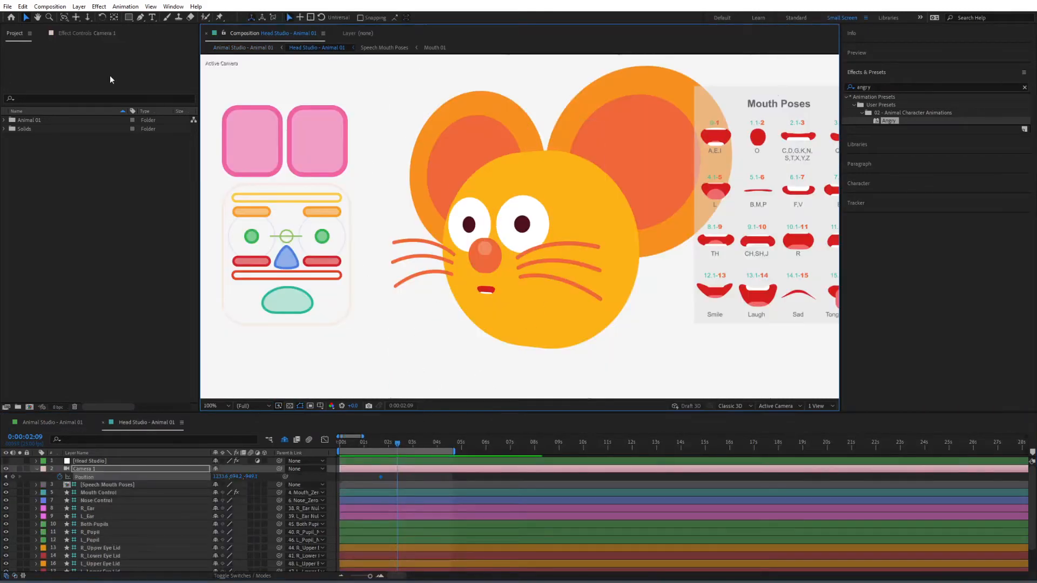
{"action": "left_click", "coordinate": [64, 18]}
{"action": "left_click_drag", "start_coordinate": [64, 18], "coordinate": [102, 38]}
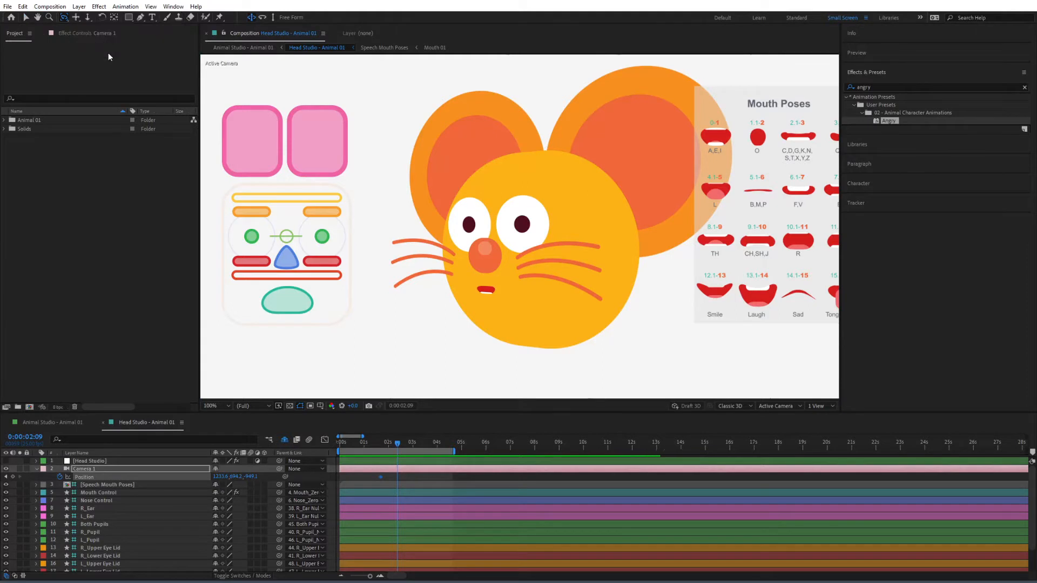
{"action": "mouse_move", "coordinate": [543, 256]}
{"action": "left_mouse_down"}
{"action": "mouse_move", "coordinate": [523, 253]}
{"action": "mouse_move", "coordinate": [562, 249]}
{"action": "left_mouse_up"}
Step: Apply easing to both Camera 1 Position keyframes and preview the head turn
{"action": "key", "text": "space"}
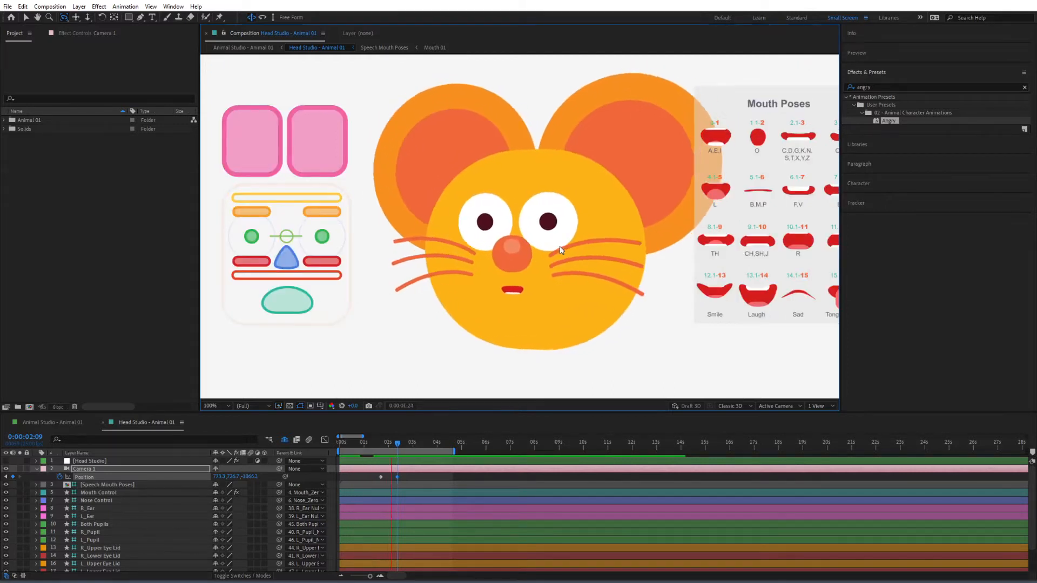
{"action": "key", "text": "space"}
{"action": "left_click_drag", "start_coordinate": [403, 475], "coordinate": [374, 481]}
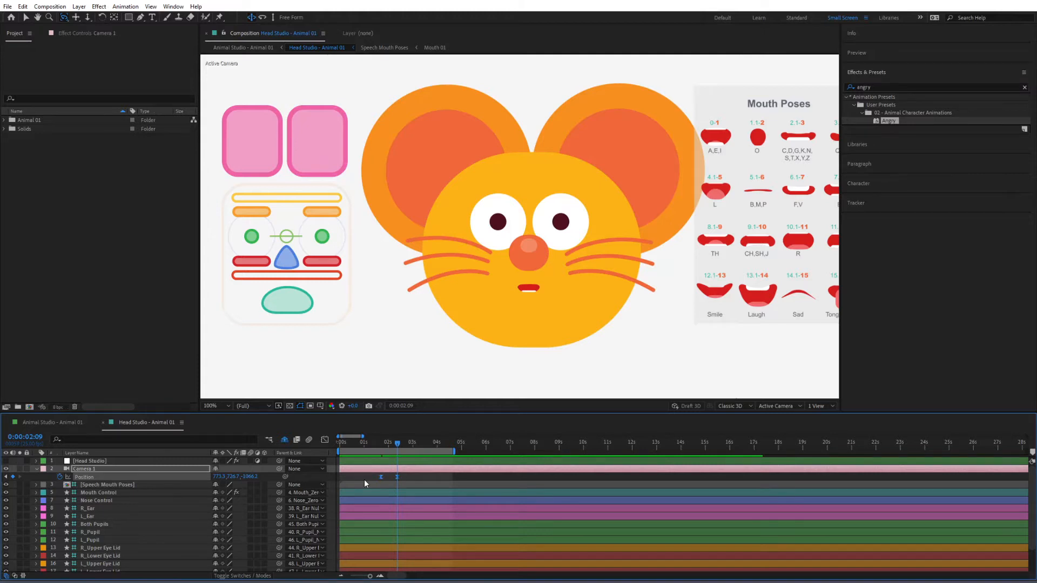
{"action": "key", "text": "space"}
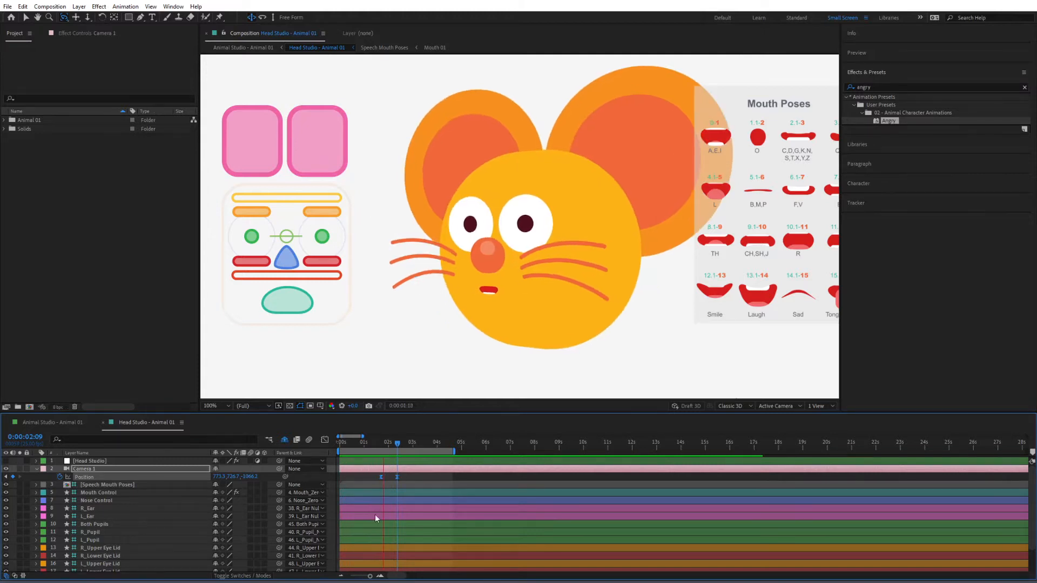
{"action": "key", "text": "space"}
Step: Check the start of the body animation in Animal Studio - Animal 01 and return to the head composition at 0:00:00:07
{"action": "left_click", "coordinate": [361, 444]}
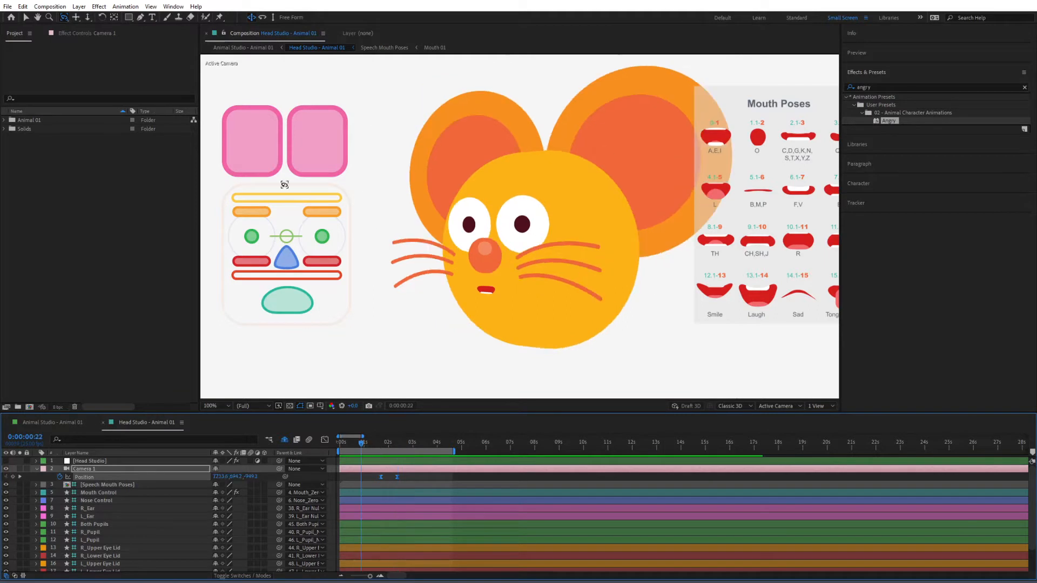
{"action": "left_click", "coordinate": [233, 47]}
{"action": "left_click_drag", "start_coordinate": [367, 459], "coordinate": [386, 449]}
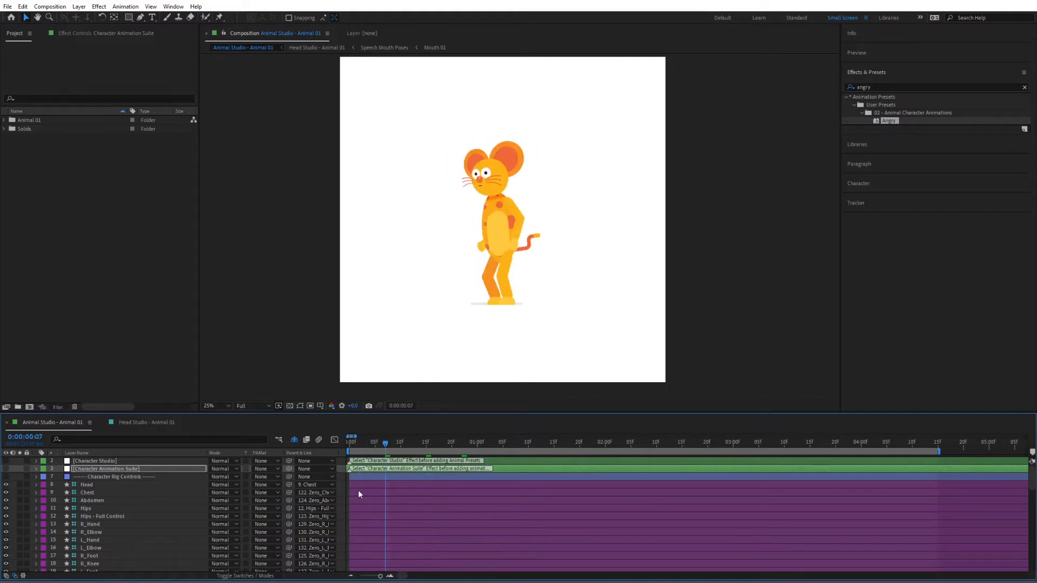
{"action": "left_click", "coordinate": [309, 47]}
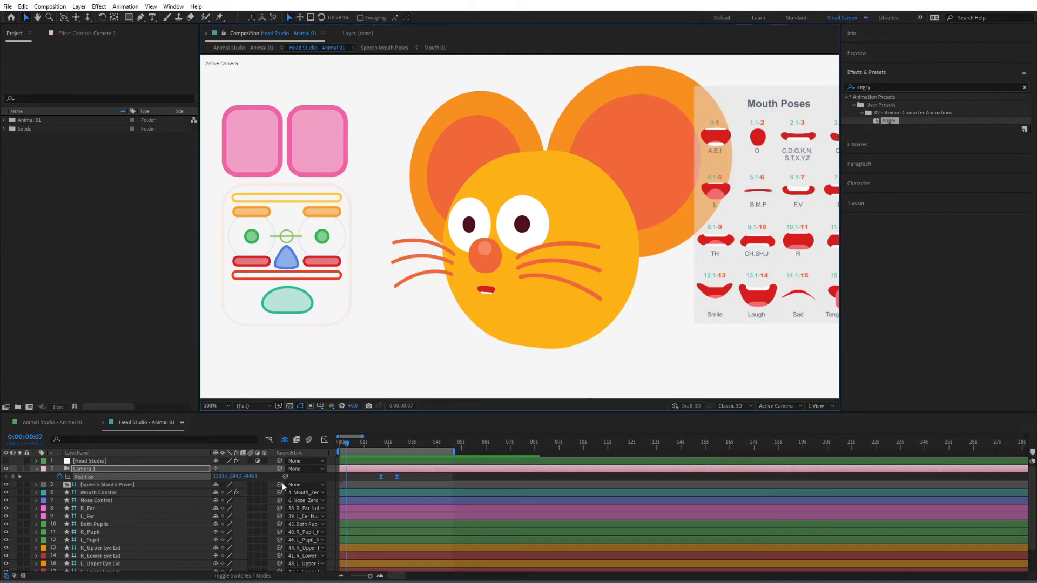
Step: Try out the upper and lower eyelid controls, and shift the nose and both pupils slightly toward the side the head faces
{"action": "left_click", "coordinate": [263, 200]}
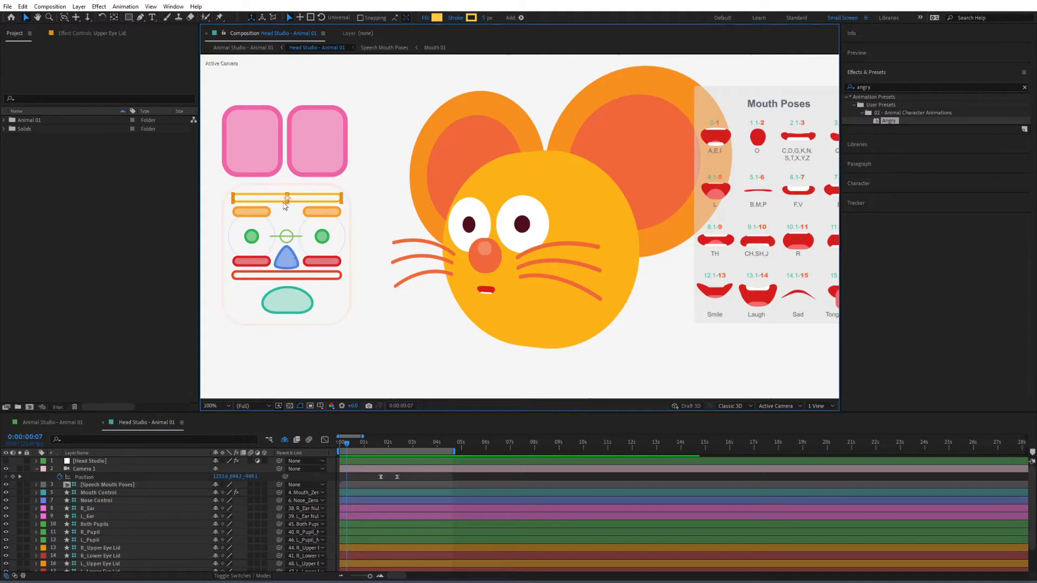
{"action": "mouse_move", "coordinate": [276, 209]}
{"action": "left_mouse_down"}
{"action": "mouse_move", "coordinate": [275, 222]}
{"action": "mouse_move", "coordinate": [275, 198]}
{"action": "left_mouse_up"}
{"action": "left_click_drag", "start_coordinate": [286, 277], "coordinate": [277, 245]}
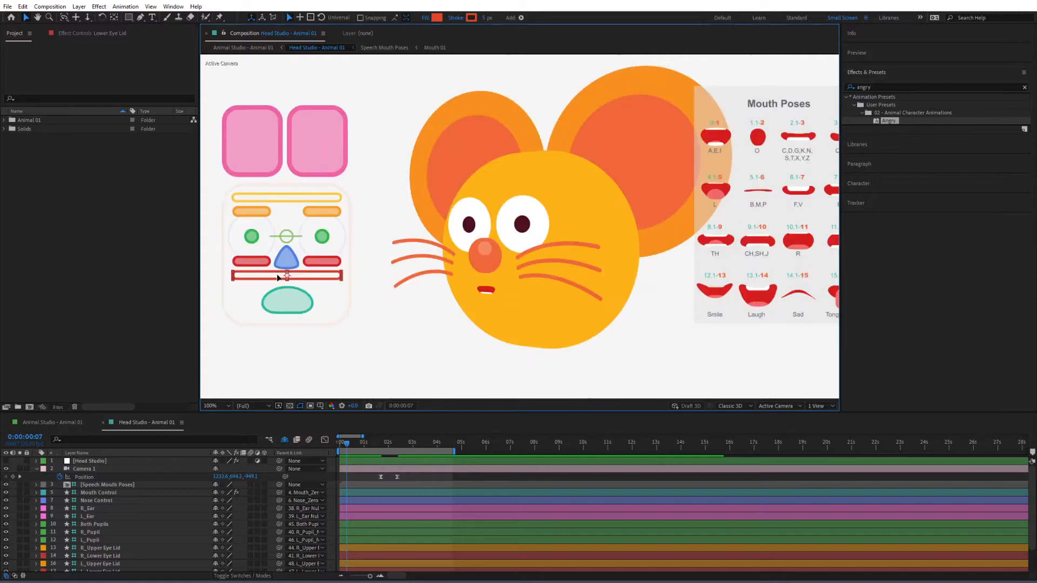
{"action": "left_click_drag", "start_coordinate": [288, 259], "coordinate": [283, 238]}
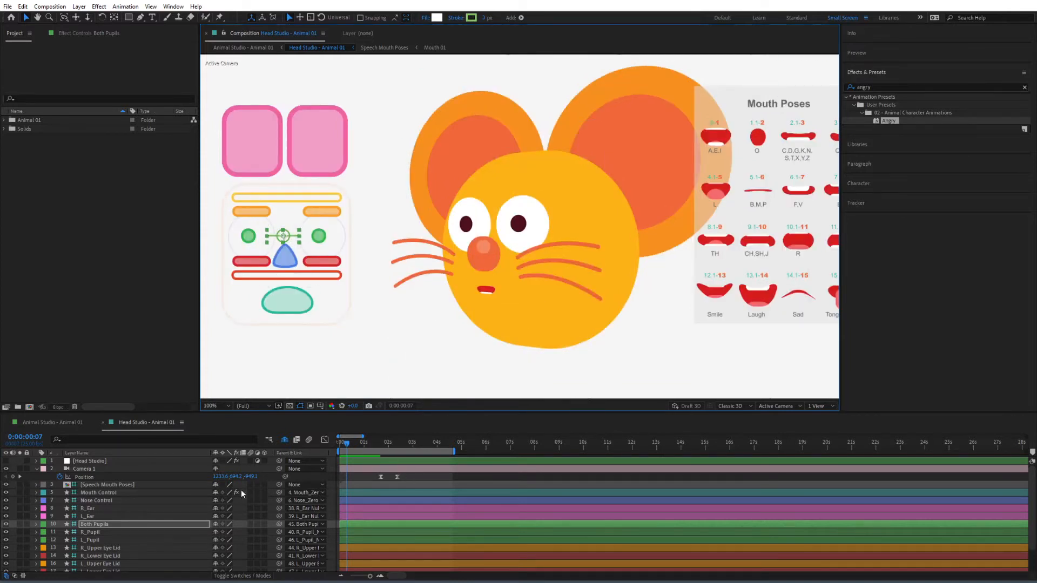
Step: Start Position keyframes on the Upper Eye Lid and Lower Eye Lid controls at 0:00:00:07
{"action": "left_click", "coordinate": [308, 199]}
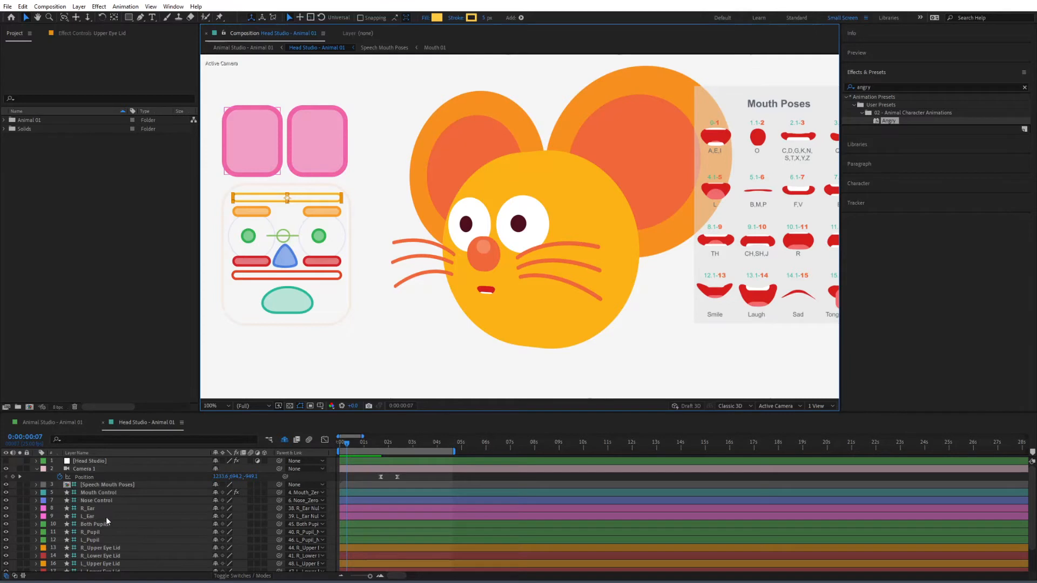
{"action": "scroll", "coordinate": [107, 518], "scroll_direction": "down", "scroll_amount": 2}
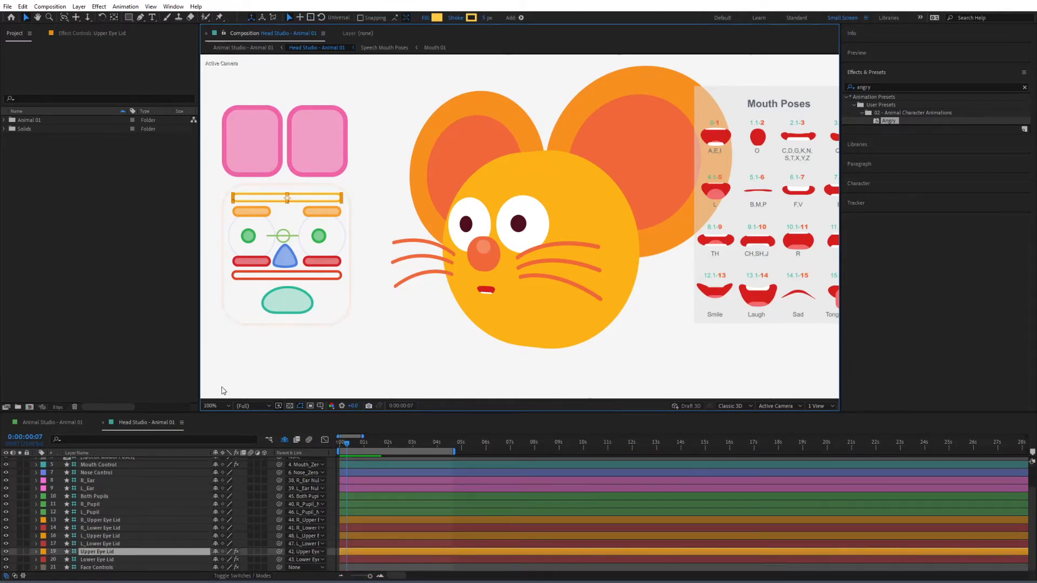
{"action": "key", "text": "p"}
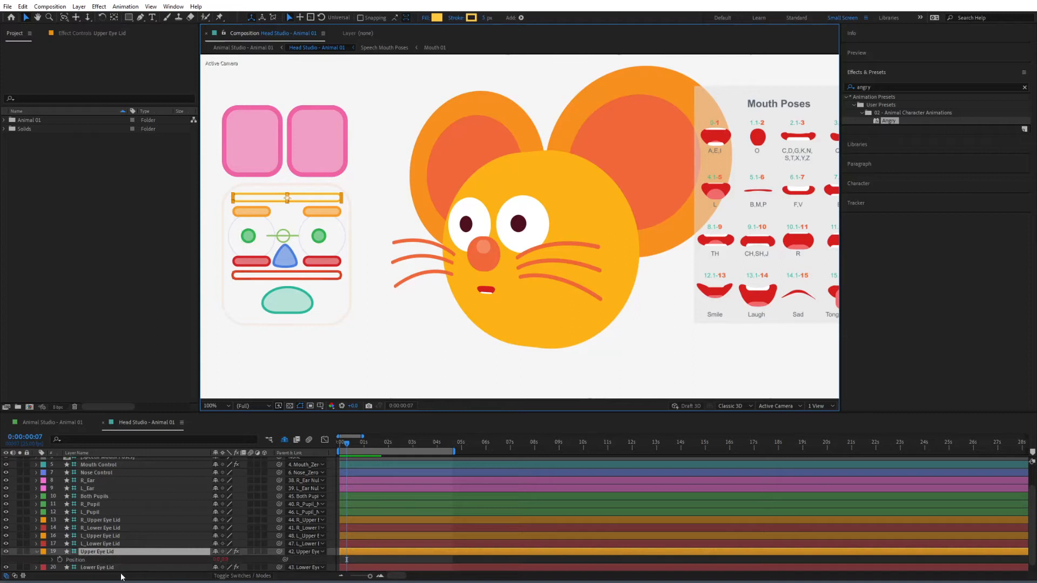
{"action": "left_click", "coordinate": [61, 561]}
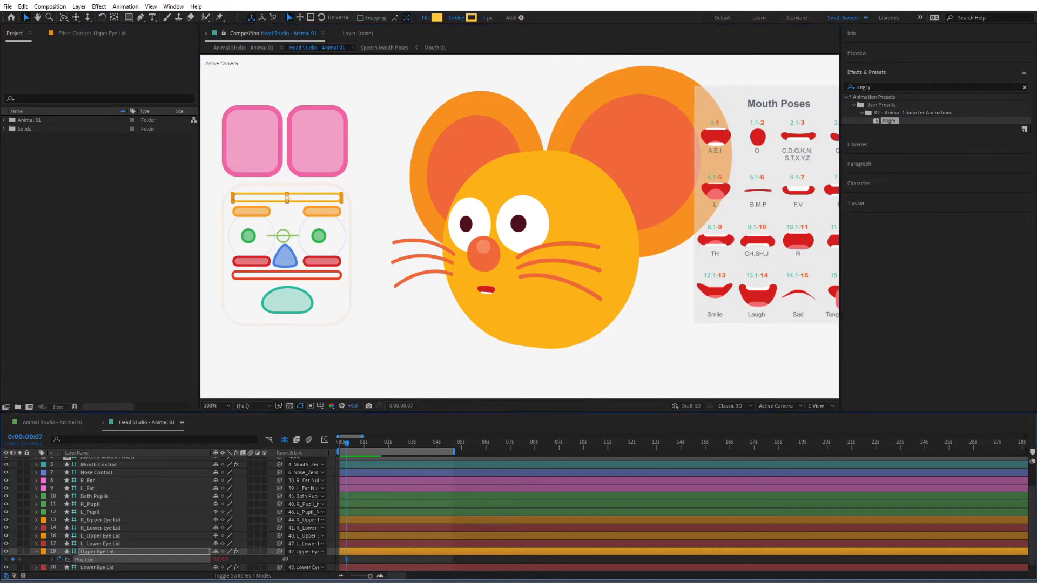
{"action": "left_click", "coordinate": [381, 577]}
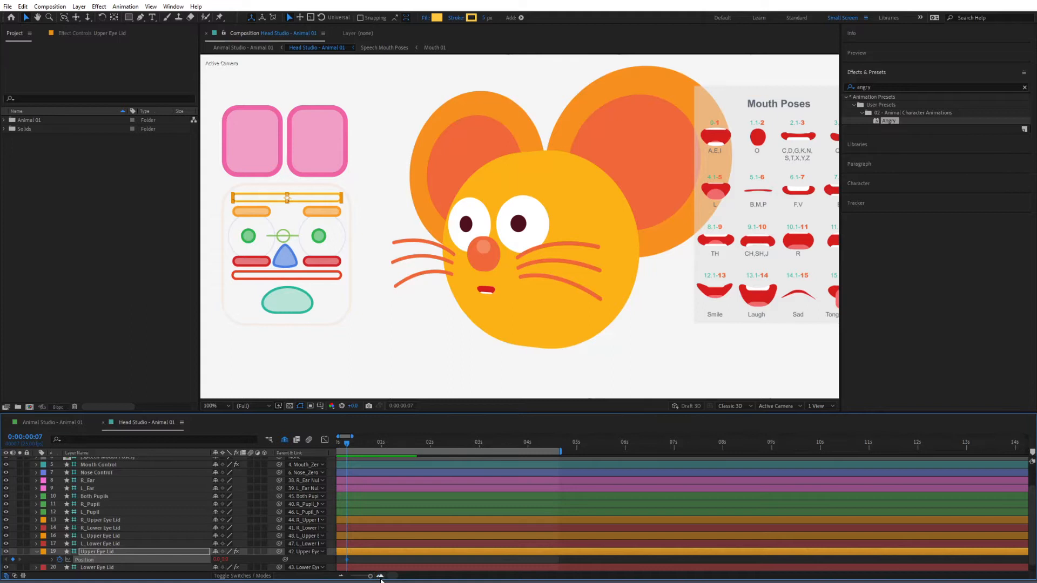
{"action": "left_click", "coordinate": [381, 576]}
{"action": "left_click", "coordinate": [383, 577]}
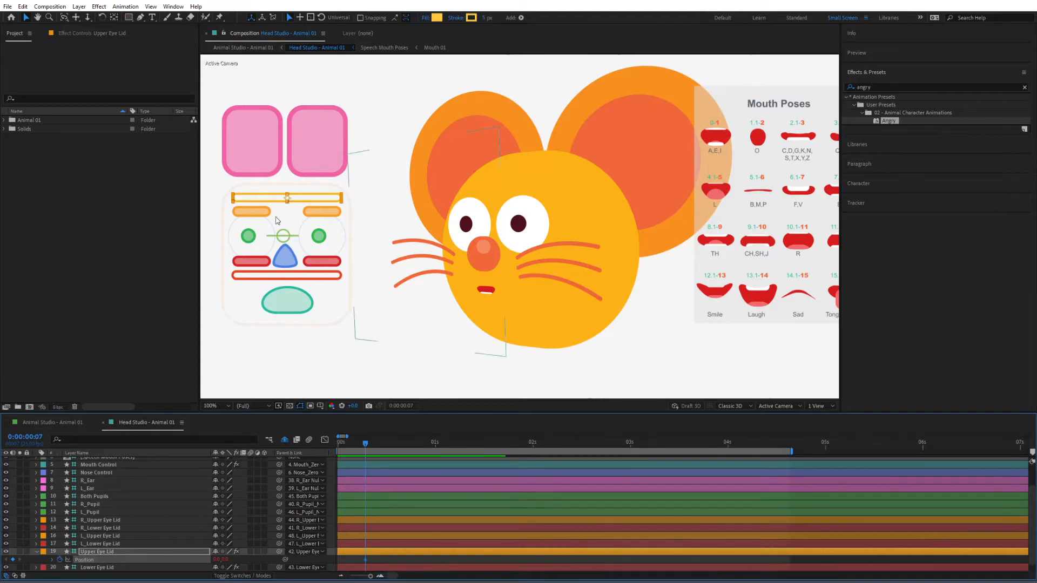
{"action": "left_click", "coordinate": [274, 278]}
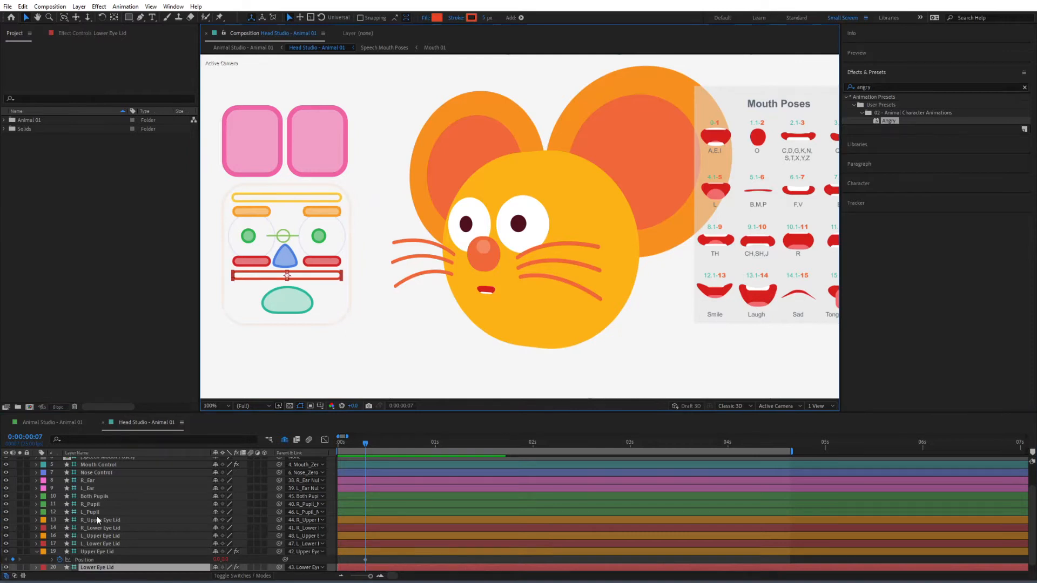
{"action": "key", "text": "p"}
{"action": "left_click", "coordinate": [59, 567]}
Step: Keyframe the Upper and Lower Eye Lid controls so the eyes are half closed at 0:00:01:13 and open wide again at 0:00:02:08
{"action": "left_click_drag", "start_coordinate": [365, 444], "coordinate": [473, 462]}
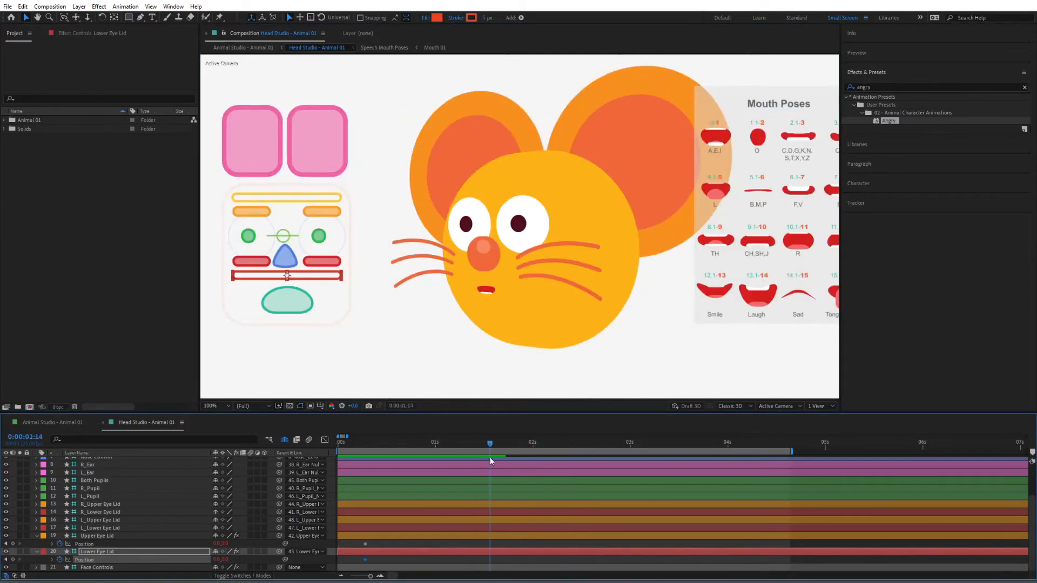
{"action": "left_click_drag", "start_coordinate": [275, 198], "coordinate": [283, 260]}
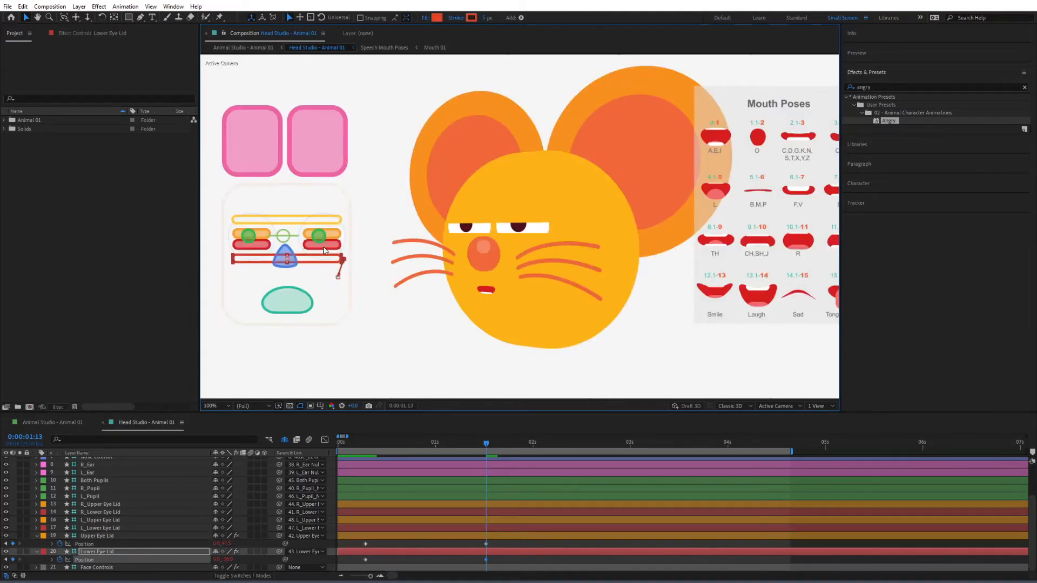
{"action": "left_click_drag", "start_coordinate": [486, 443], "coordinate": [563, 452]}
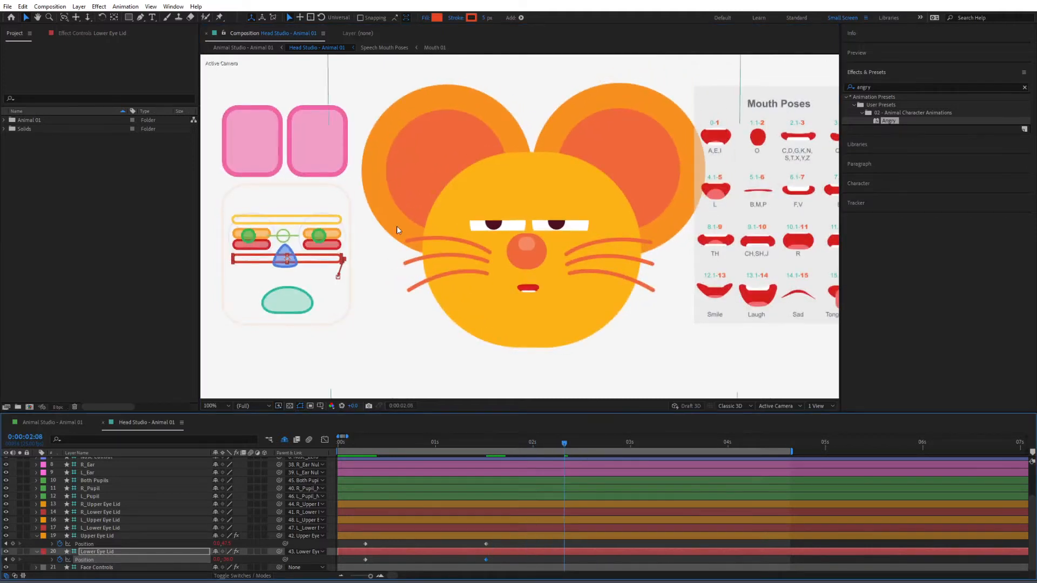
{"action": "left_click", "coordinate": [298, 223]}
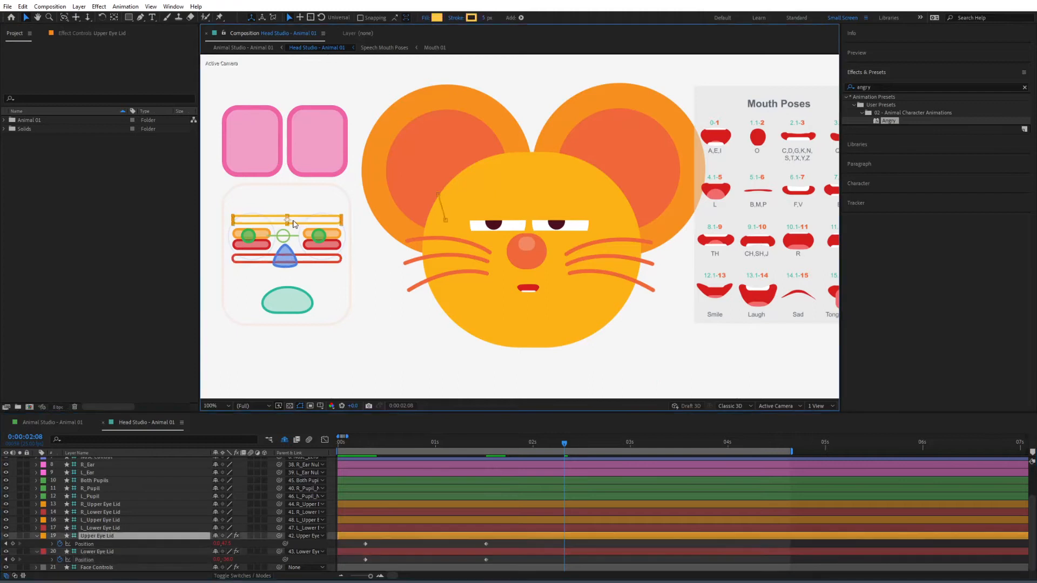
{"action": "left_click_drag", "start_coordinate": [297, 216], "coordinate": [297, 198]}
{"action": "left_click_drag", "start_coordinate": [307, 260], "coordinate": [306, 266]}
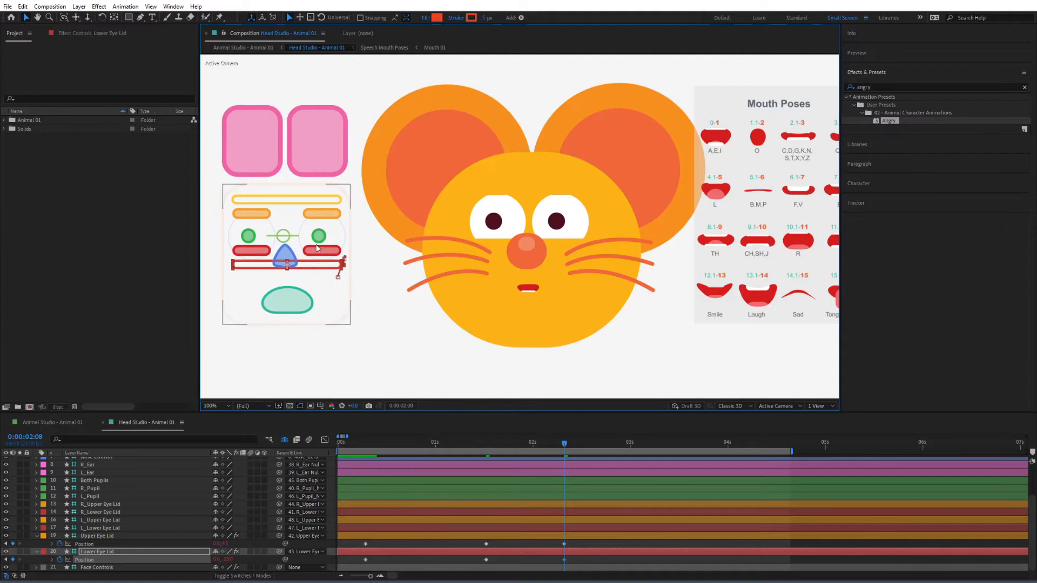
Step: Tilt the four individual eyelid controls into an angry look, the upper lids sloping down and the lower lids sloping up toward the nose
{"action": "left_click", "coordinate": [322, 250]}
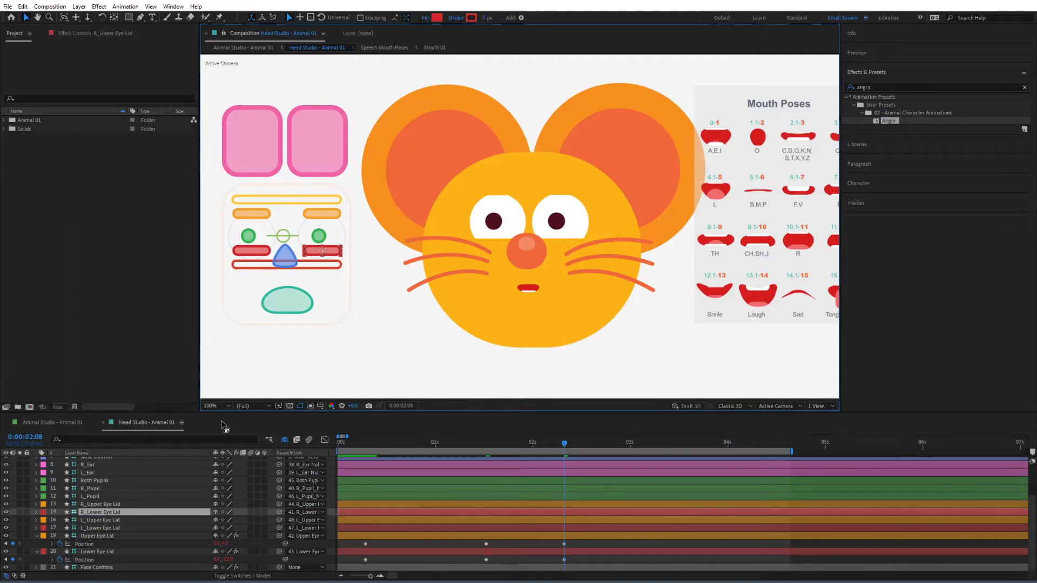
{"action": "key", "text": "r"}
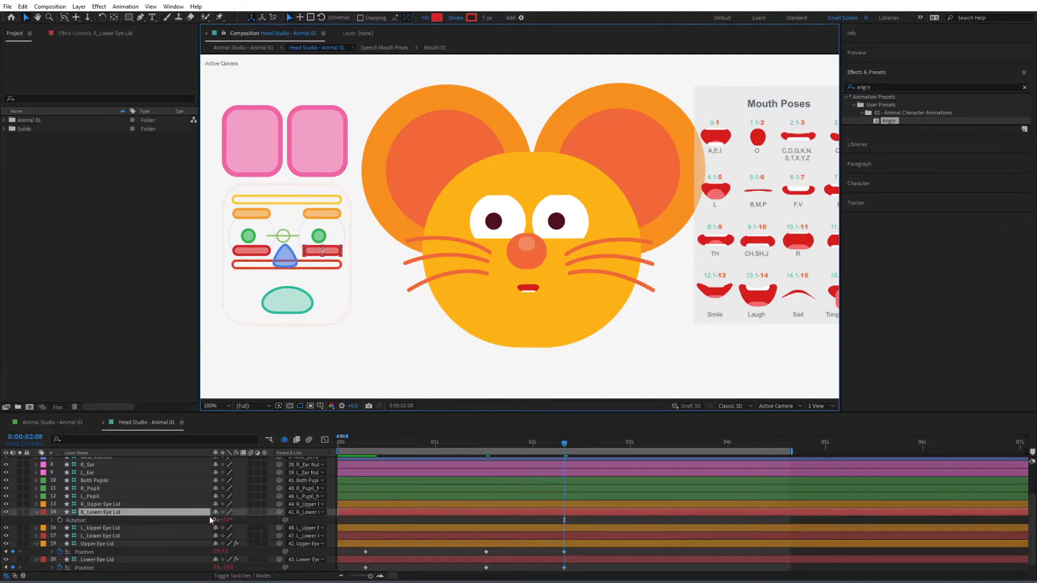
{"action": "left_click_drag", "start_coordinate": [223, 520], "coordinate": [235, 518]}
{"action": "left_click", "coordinate": [250, 251]}
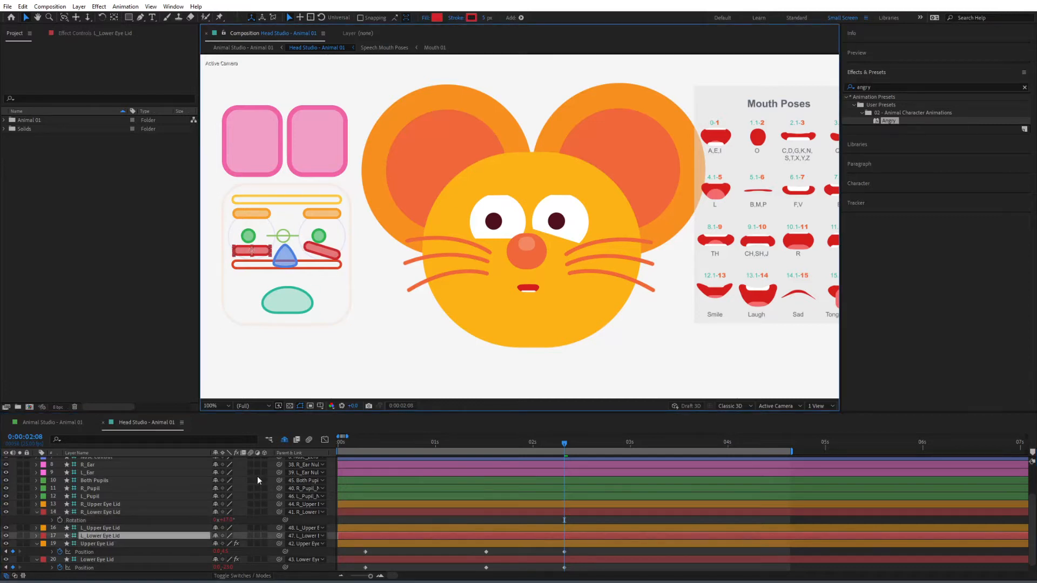
{"action": "key", "text": "r"}
{"action": "mouse_move", "coordinate": [229, 542]}
{"action": "left_mouse_down"}
{"action": "mouse_move", "coordinate": [215, 539]}
{"action": "mouse_move", "coordinate": [234, 535]}
{"action": "mouse_move", "coordinate": [220, 513]}
{"action": "mouse_move", "coordinate": [217, 535]}
{"action": "left_mouse_up"}
{"action": "left_click", "coordinate": [256, 219]}
{"action": "key", "text": "r"}
{"action": "left_click", "coordinate": [324, 215]}
{"action": "key", "text": "r"}
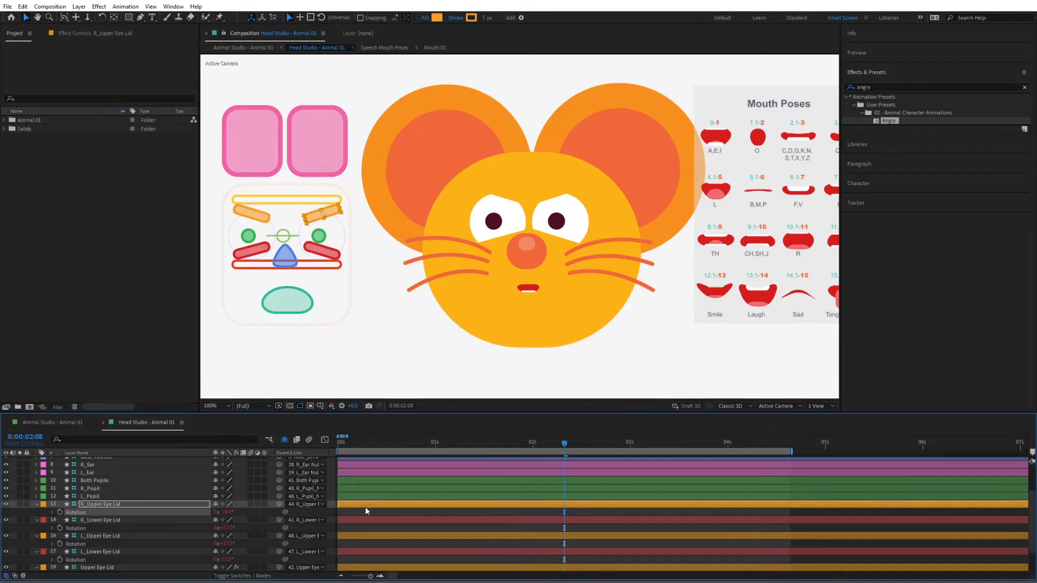
Step: Start Rotation keyframes on the four individual left and right eyelid layers at 0:00:02:08
{"action": "scroll", "coordinate": [83, 524], "scroll_direction": "down", "scroll_amount": 2}
{"action": "left_click", "coordinate": [60, 488]}
{"action": "left_click", "coordinate": [59, 504]}
{"action": "left_click", "coordinate": [60, 520]}
{"action": "left_click", "coordinate": [59, 536]}
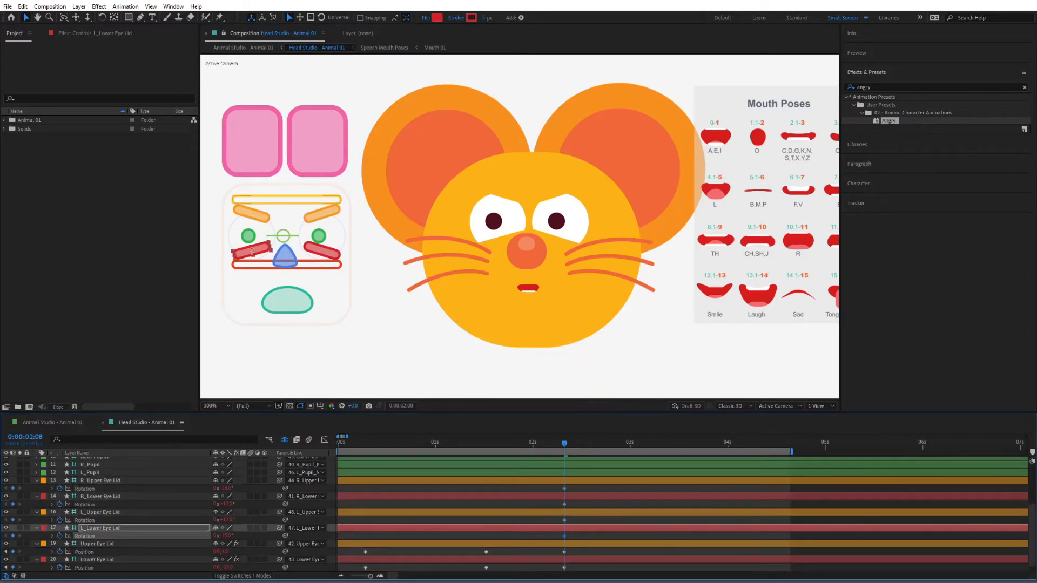
Step: At 0:00:01:13, set the Rotation of L_Upper Eye Lid and R_Lower Eye Lid to 0°
{"action": "left_click", "coordinate": [478, 445]}
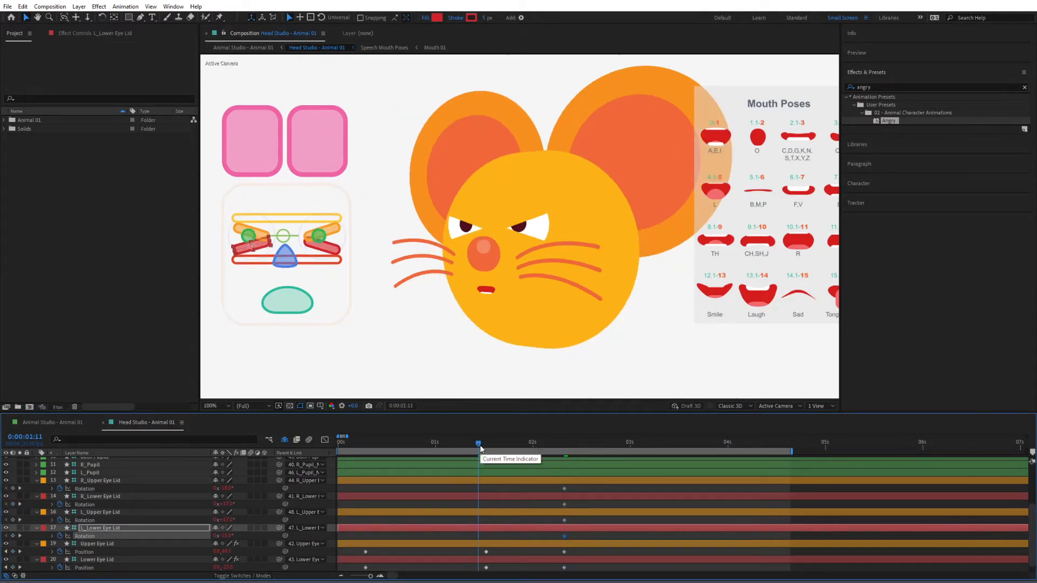
{"action": "left_click_drag", "start_coordinate": [480, 448], "coordinate": [488, 448]}
{"action": "left_click", "coordinate": [225, 519]}
{"action": "type", "text": "0"}
{"action": "key", "text": "Return"}
{"action": "left_click", "coordinate": [228, 500]}
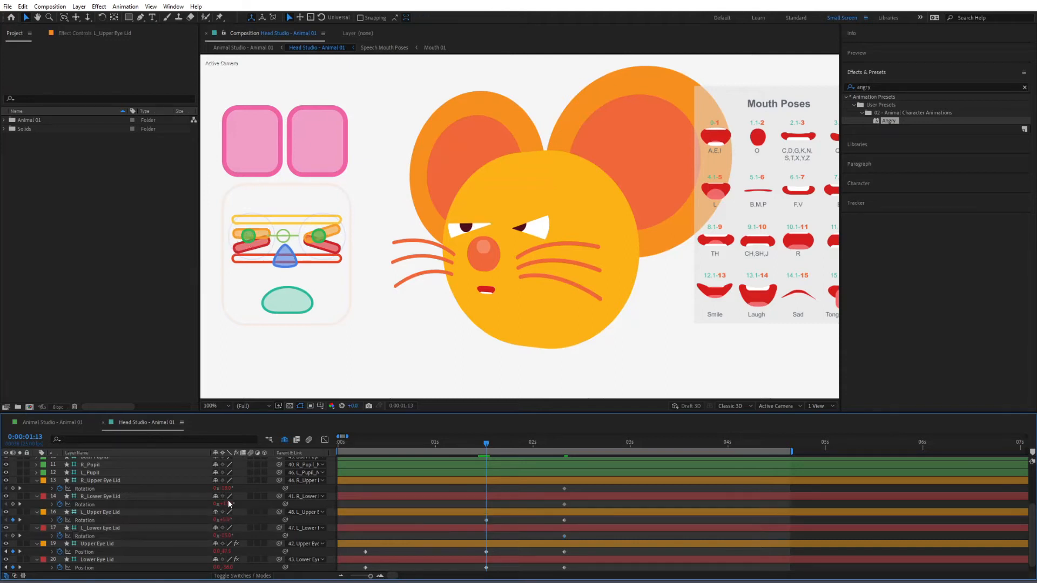
{"action": "key", "text": "0"}
{"action": "left_click", "coordinate": [227, 503]}
{"action": "left_click", "coordinate": [487, 442]}
{"action": "key", "text": "Return"}
Step: Set the Rotation of R_Upper Eye Lid and L_Lower Eye Lid to 0° at 0:00:01:13 and preview the eyelid animation
{"action": "left_click", "coordinate": [226, 489]}
{"action": "type", "text": "0"}
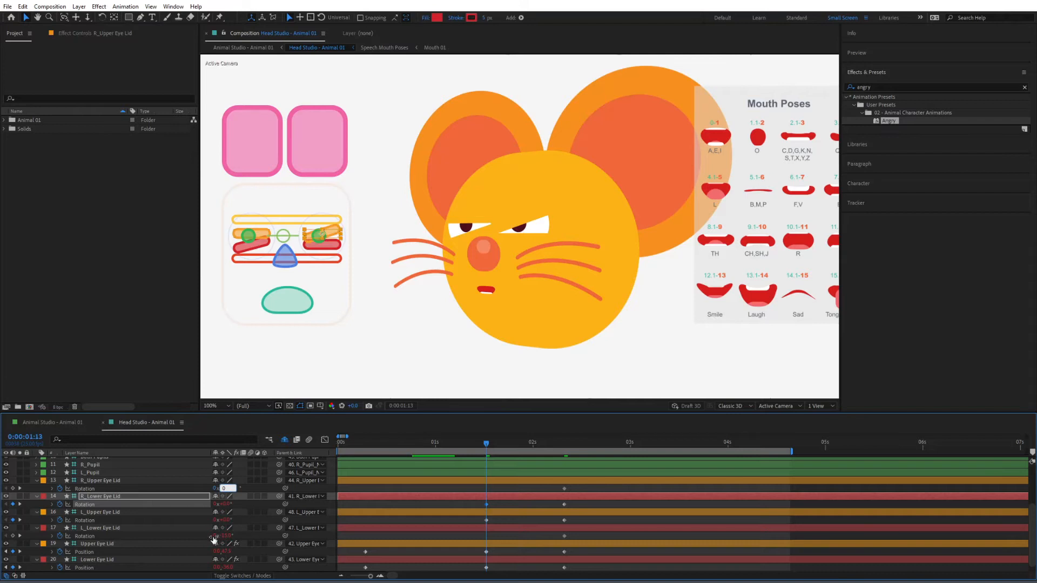
{"action": "key", "text": "Return"}
{"action": "left_click", "coordinate": [224, 536]}
{"action": "type", "text": "0"}
{"action": "key", "text": "Return"}
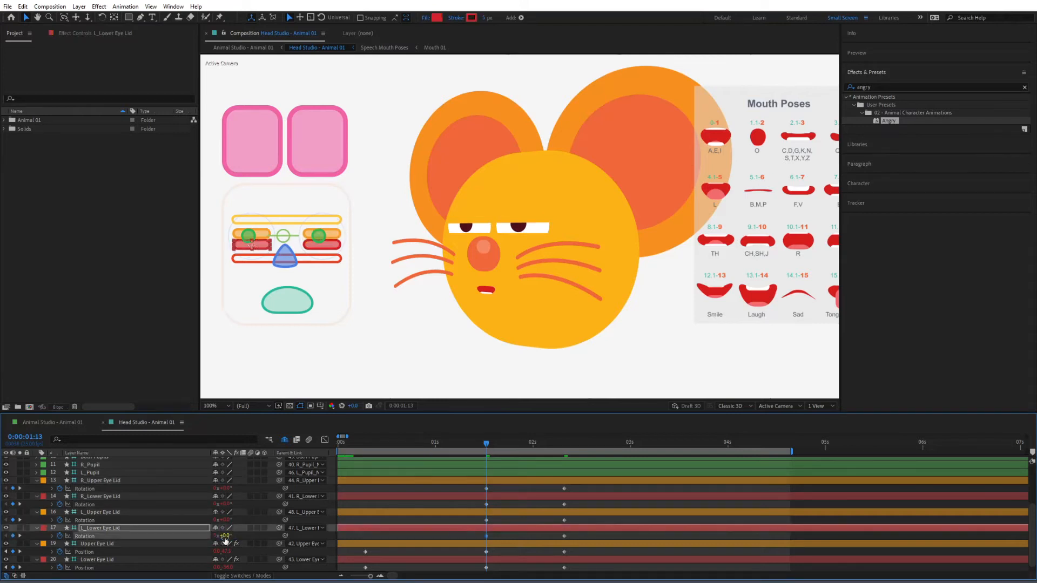
{"action": "key", "text": "space"}
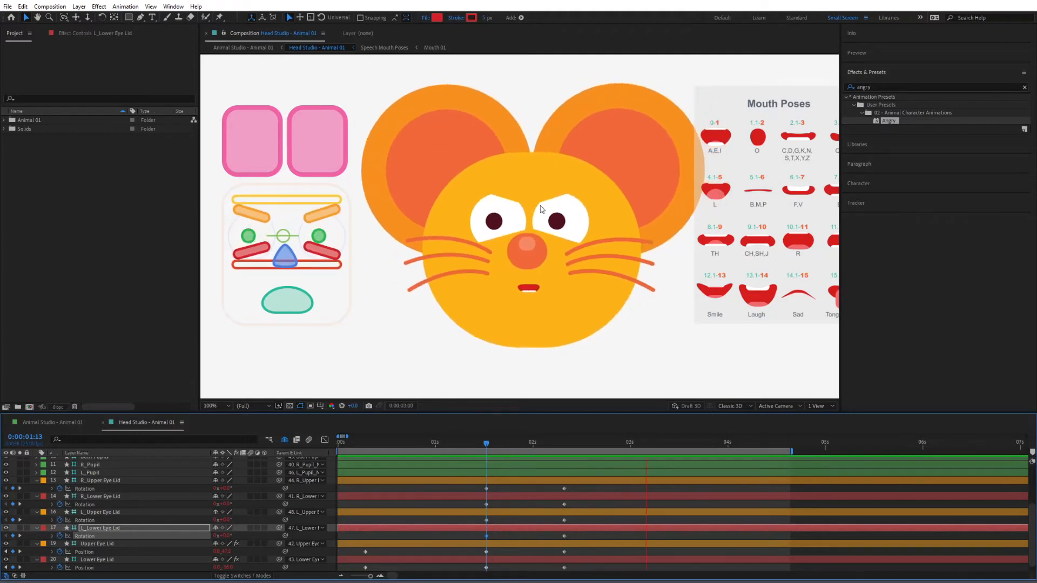
{"action": "key", "text": "space"}
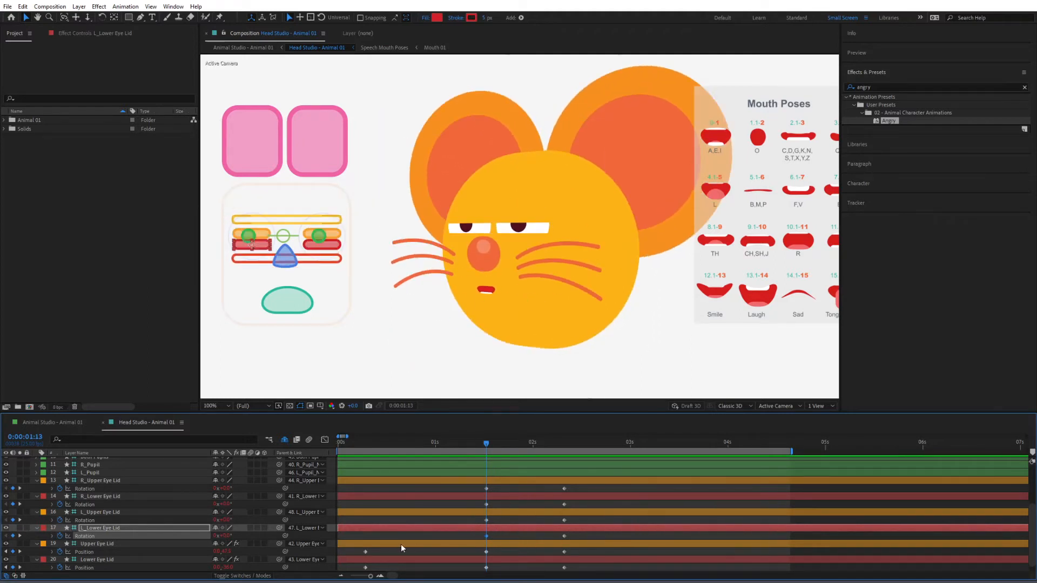
Step: Apply Easy Ease to all Rotation and Position keyframes of the eyelid layers
{"action": "key", "text": "minus"}
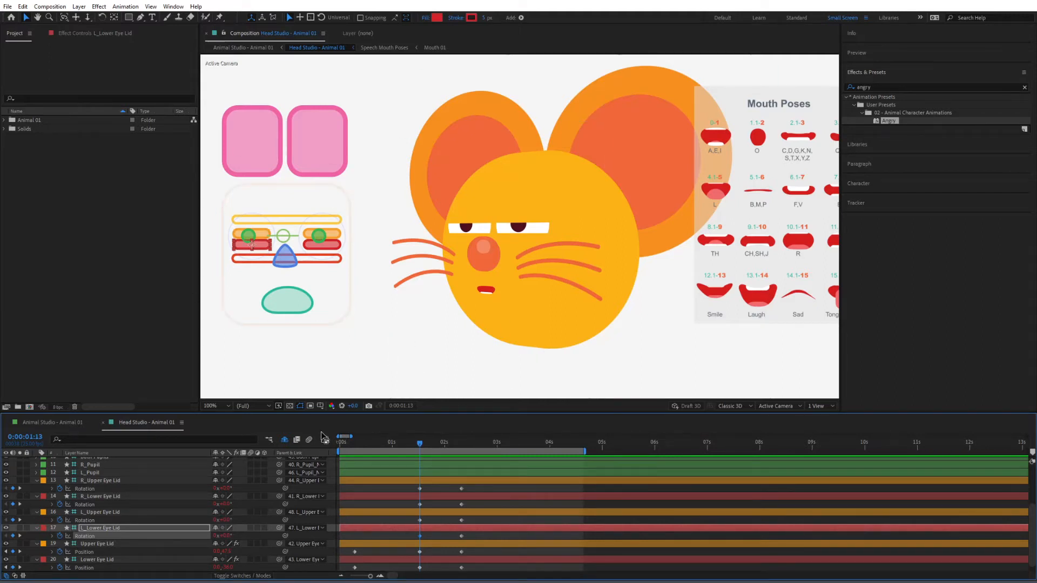
{"action": "left_click", "coordinate": [317, 167]}
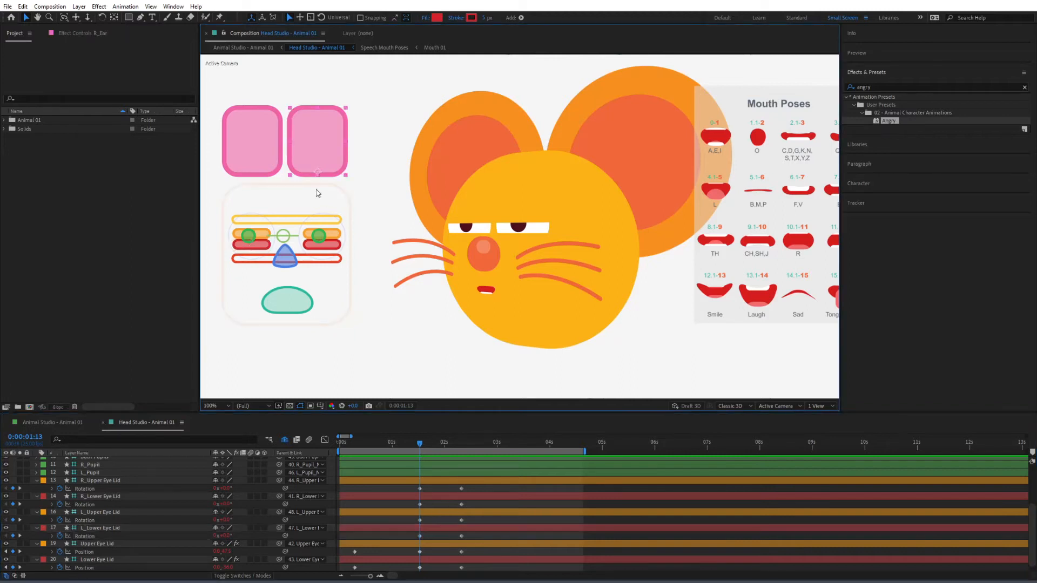
{"action": "left_click_drag", "start_coordinate": [478, 490], "coordinate": [339, 575]}
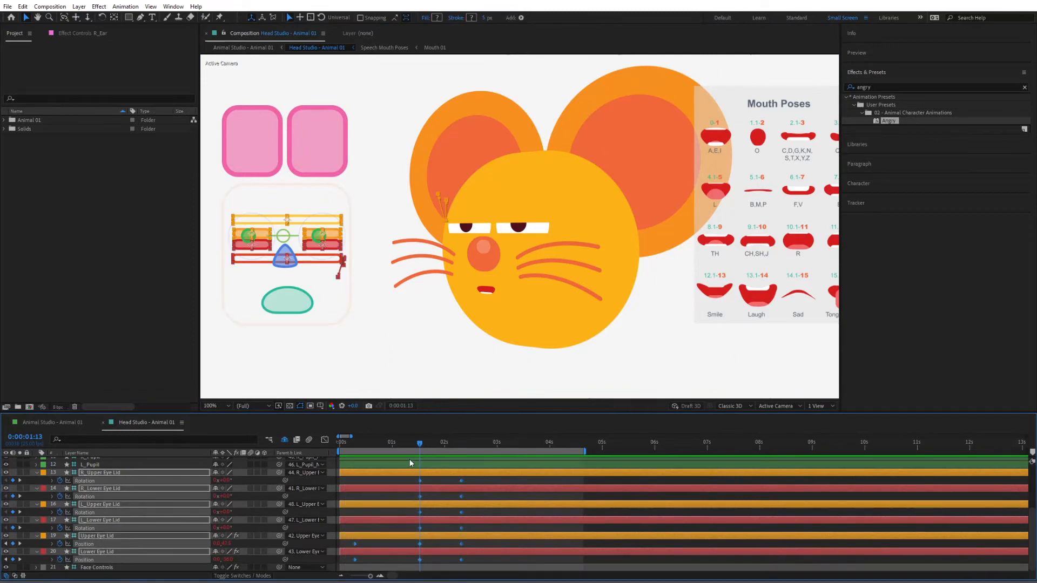
{"action": "key", "text": "F9"}
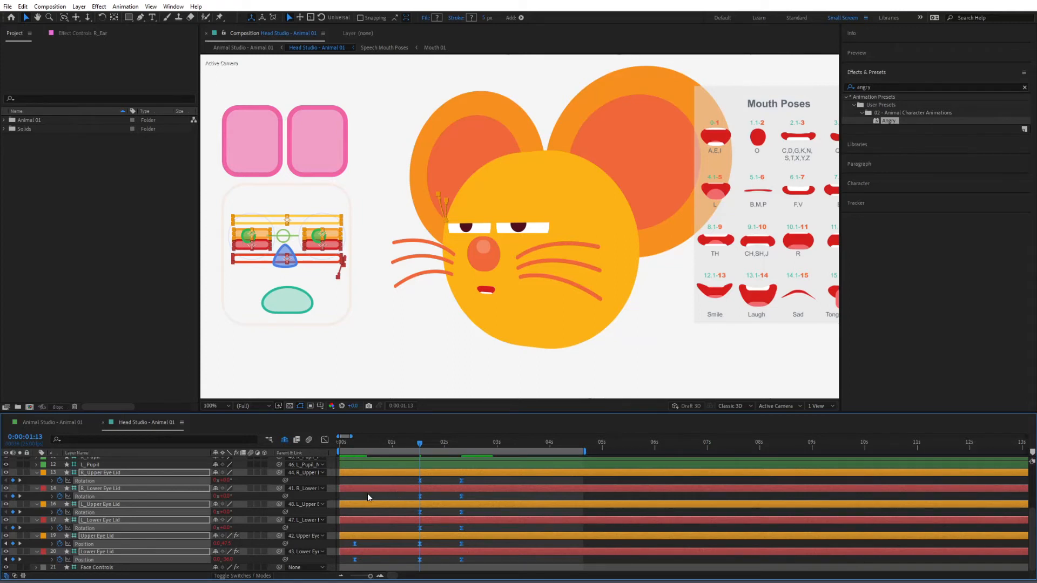
Step: Preview the eased eyelids on the head and on the full character in Animal Studio - Animal 01, and return to the head composition
{"action": "key", "text": "space"}
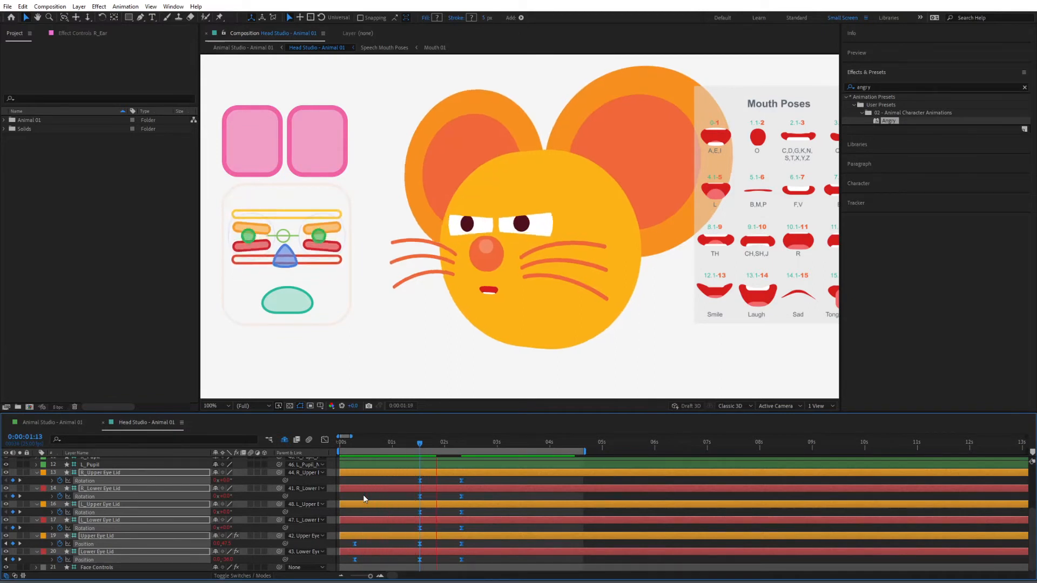
{"action": "key", "text": "space"}
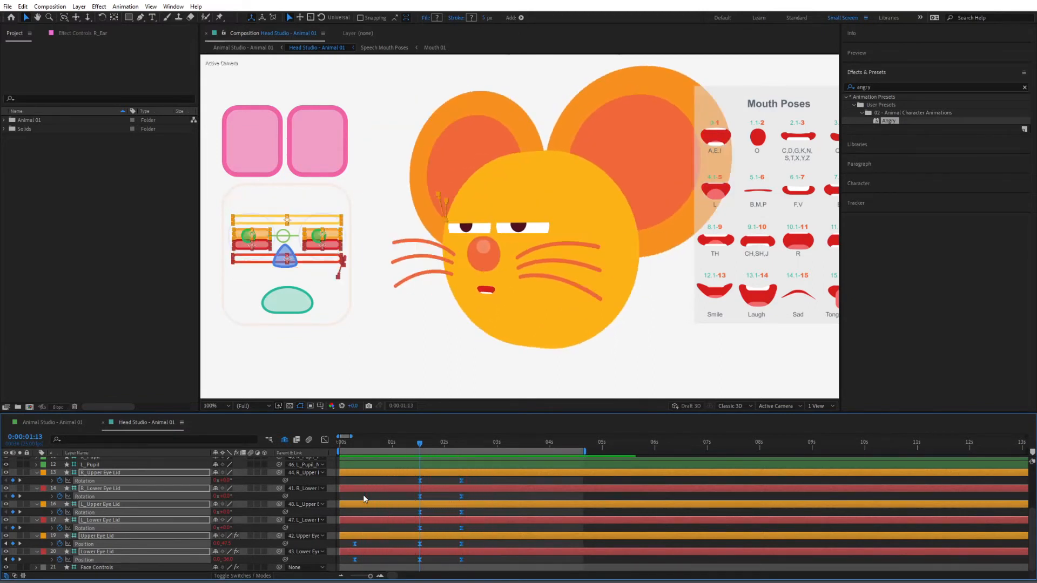
{"action": "left_click", "coordinate": [238, 48]}
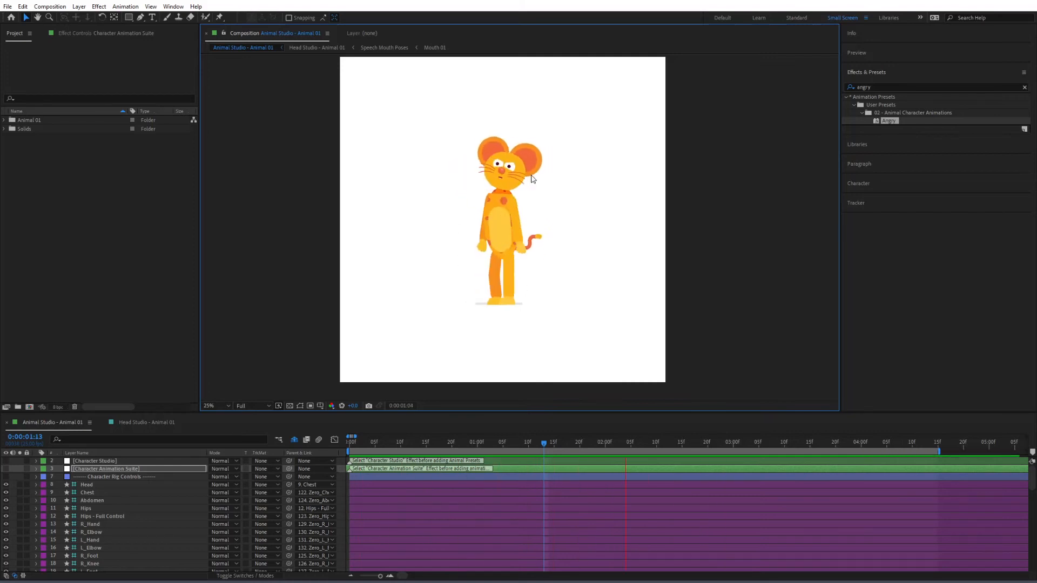
{"action": "left_click", "coordinate": [311, 52]}
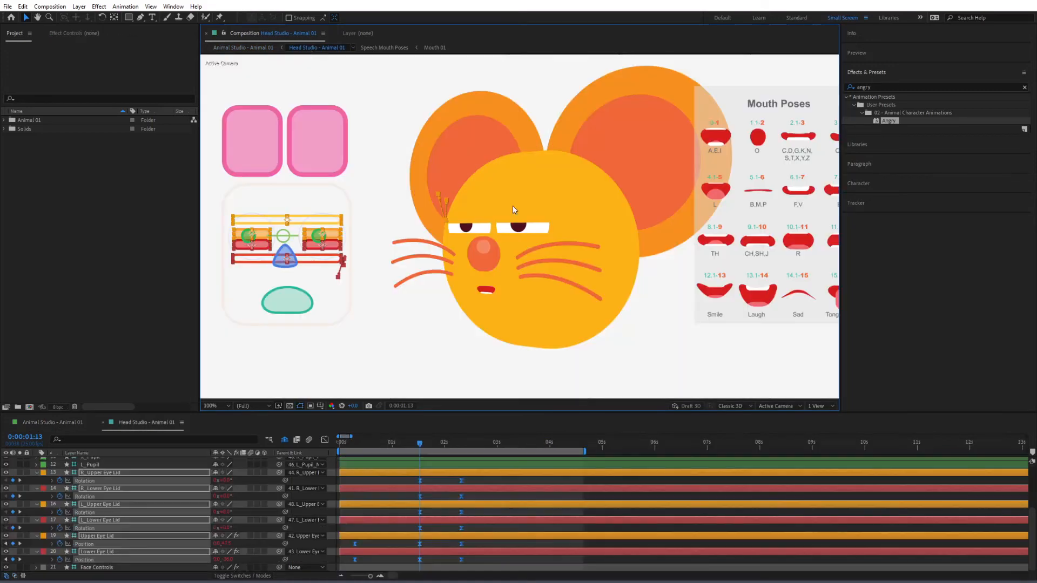
Step: Rotate the R_Ear control very slightly through its Rotation property and select the L_Ear control
{"action": "left_click", "coordinate": [336, 132]}
{"action": "scroll", "coordinate": [150, 507], "scroll_direction": "up", "scroll_amount": 3}
{"action": "key", "text": "r"}
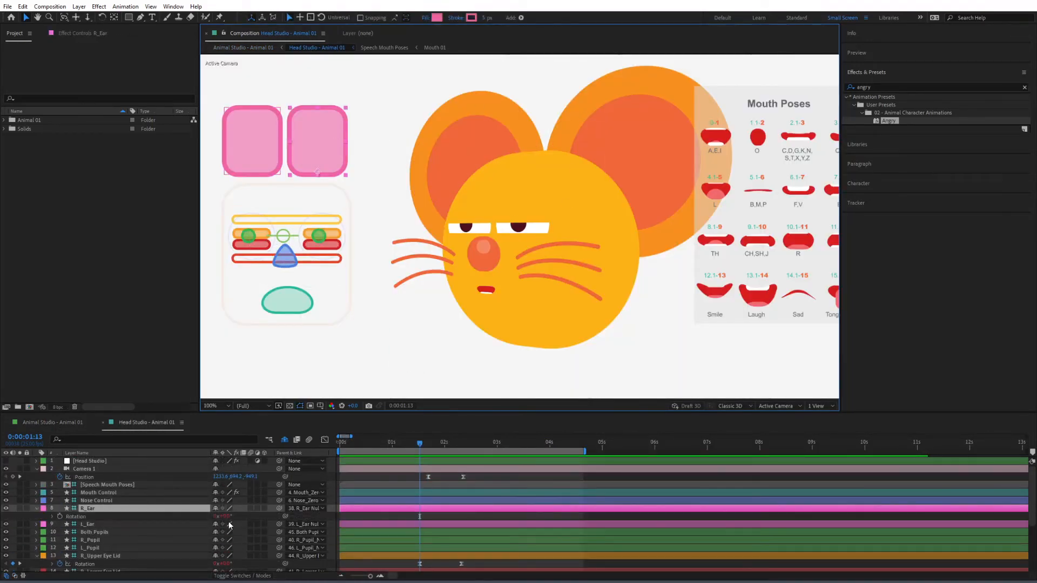
{"action": "mouse_move", "coordinate": [219, 517]}
{"action": "left_mouse_down"}
{"action": "mouse_move", "coordinate": [233, 517]}
{"action": "mouse_move", "coordinate": [224, 520]}
{"action": "left_mouse_up"}
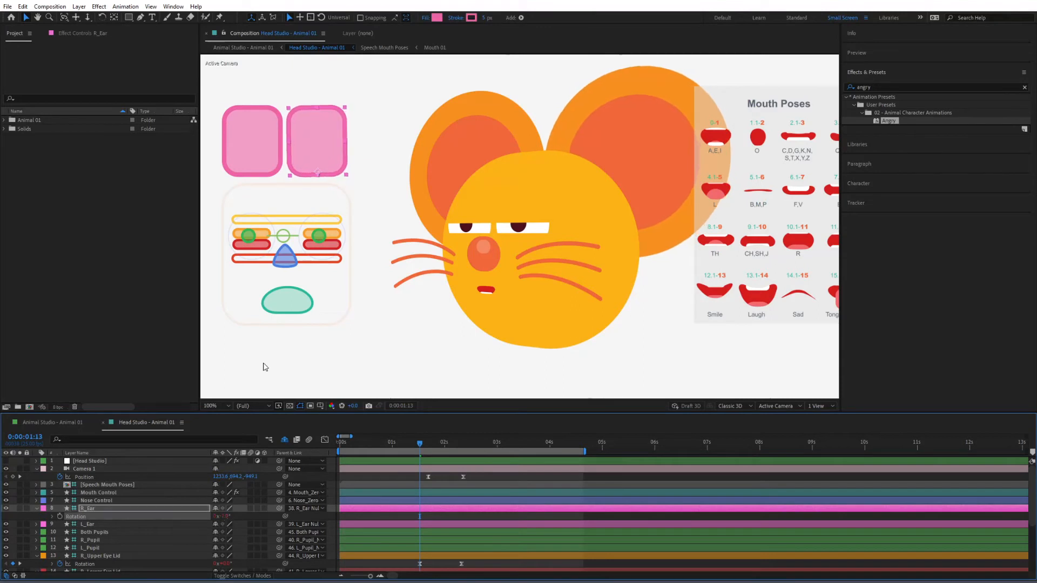
{"action": "left_click", "coordinate": [275, 168]}
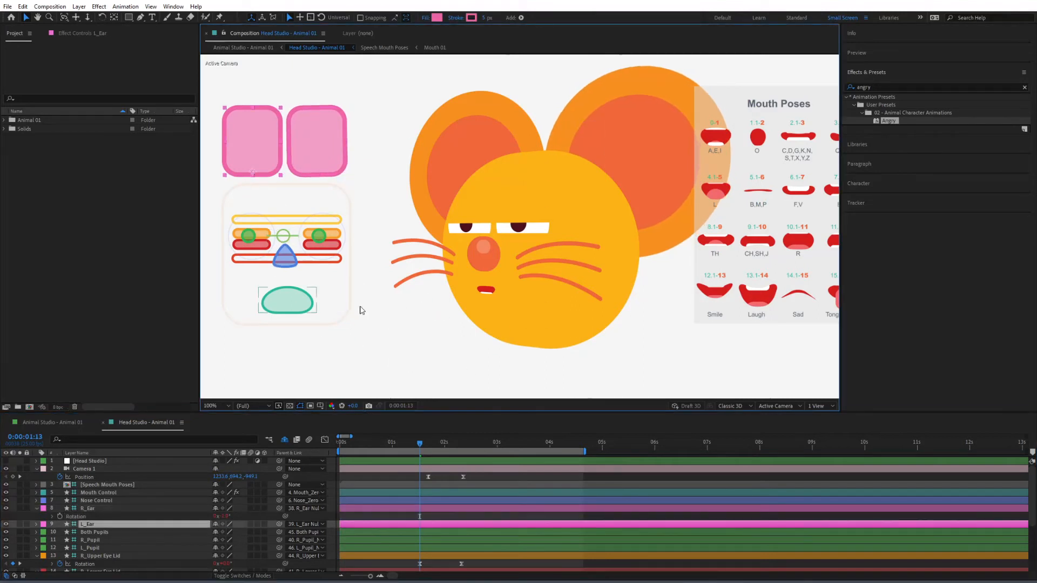
Step: Keyframe the Position of Both Pupils so the eyes look far to the side at 0:00:01:17 and sit near centre at 0:00:02:02
{"action": "left_click", "coordinate": [387, 362]}
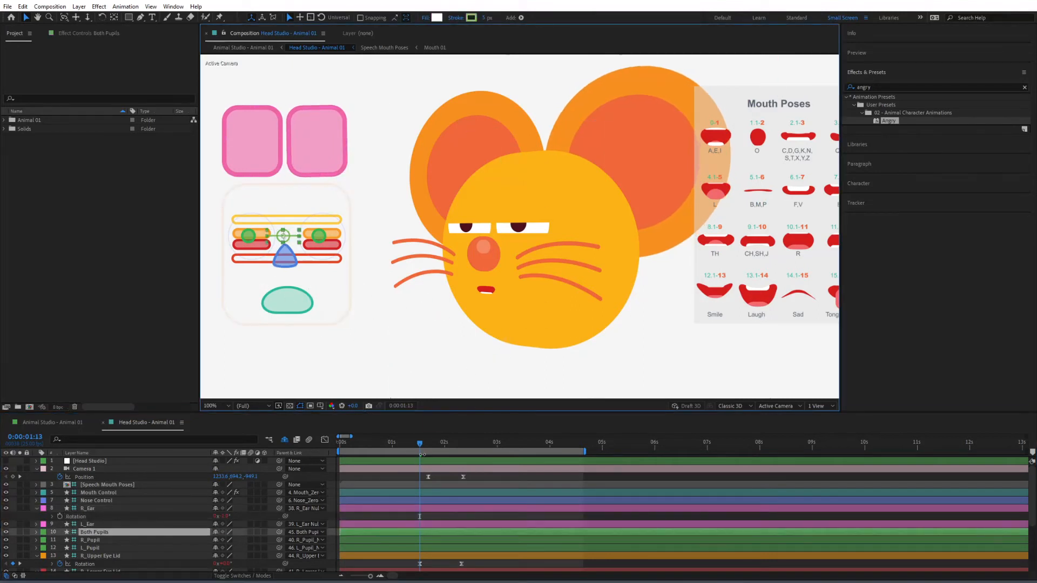
{"action": "mouse_move", "coordinate": [416, 449]}
{"action": "left_mouse_down"}
{"action": "mouse_move", "coordinate": [401, 449]}
{"action": "mouse_move", "coordinate": [437, 454]}
{"action": "mouse_move", "coordinate": [429, 453]}
{"action": "left_mouse_up"}
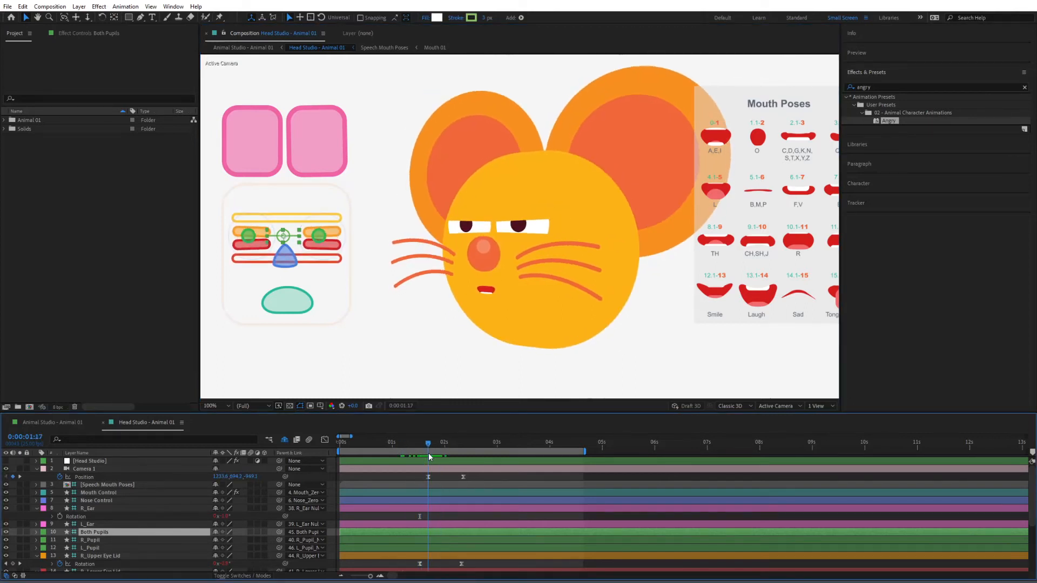
{"action": "left_click_drag", "start_coordinate": [276, 237], "coordinate": [256, 239]}
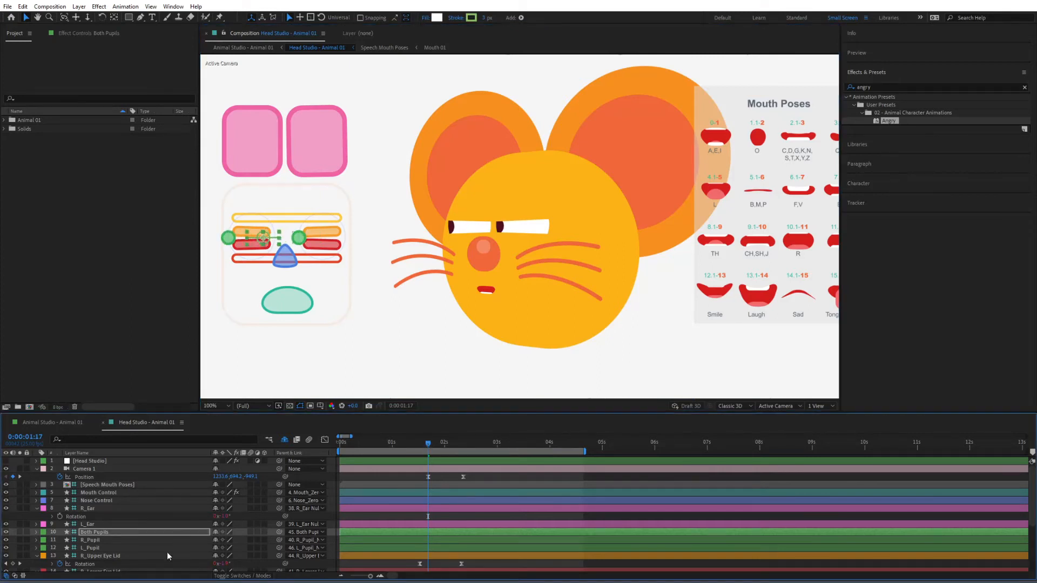
{"action": "key", "text": "p"}
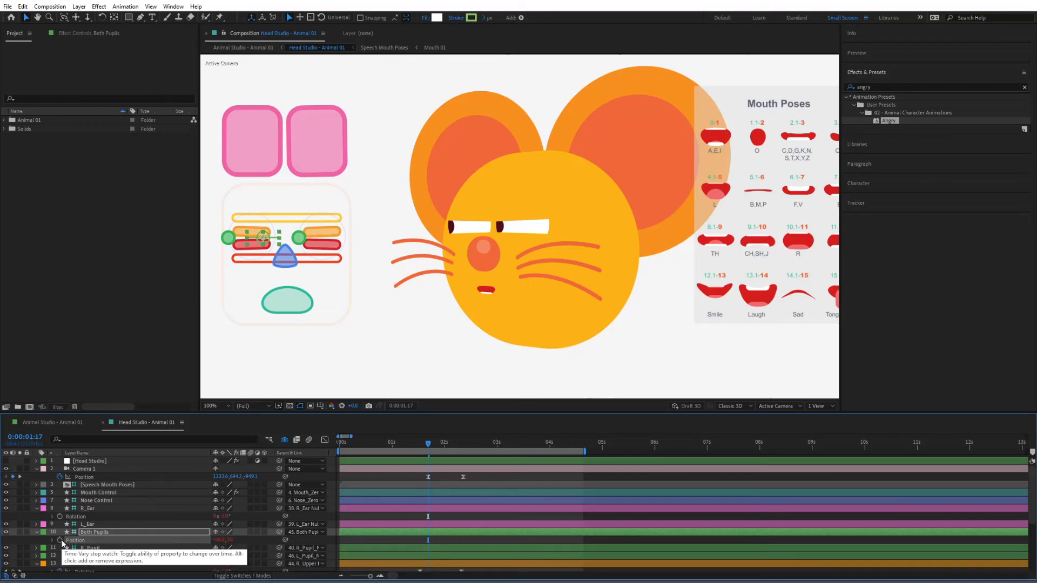
{"action": "left_click_drag", "start_coordinate": [437, 444], "coordinate": [448, 446]}
{"action": "left_click_drag", "start_coordinate": [276, 238], "coordinate": [293, 233]}
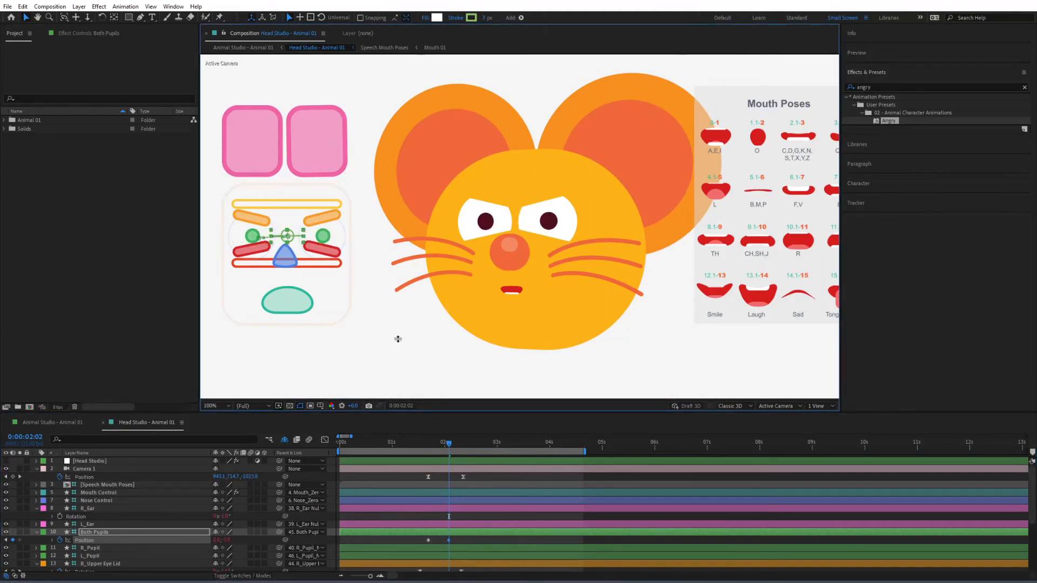
Step: Preview the pupil movement and apply Easy Ease to both Position keyframes of Both Pupils
{"action": "key", "text": "space"}
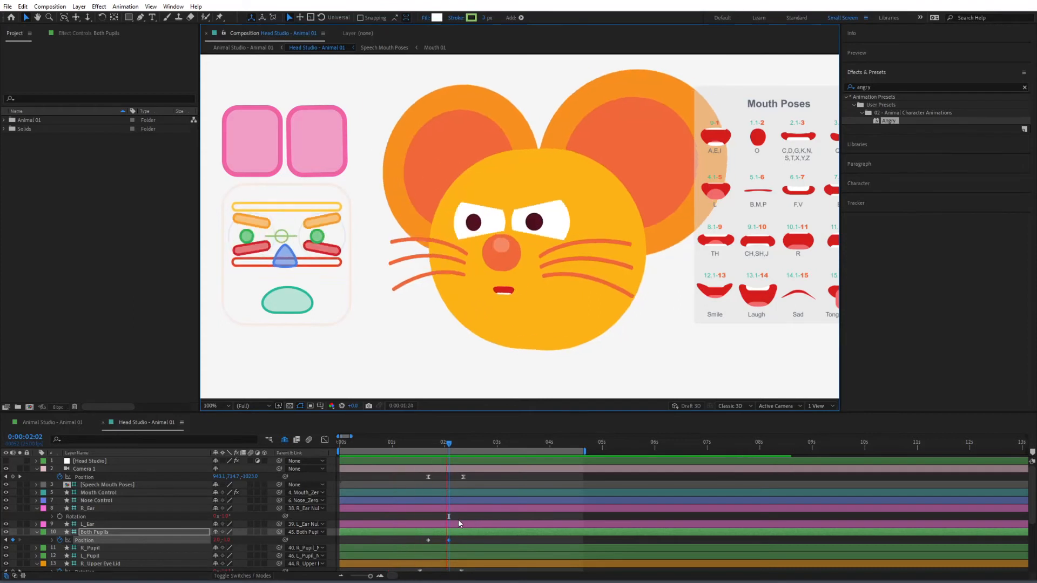
{"action": "key", "text": "space"}
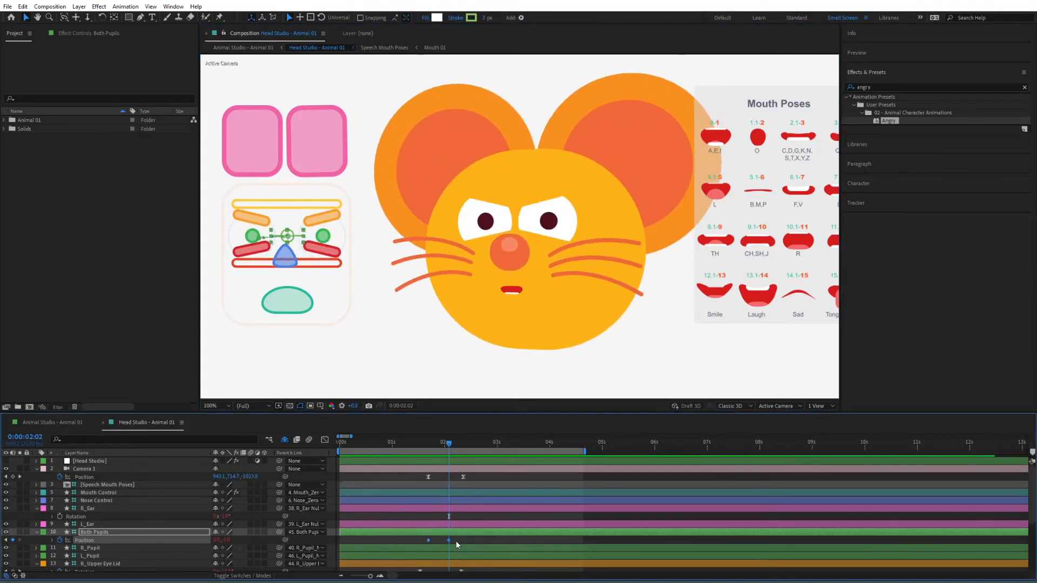
{"action": "left_click", "coordinate": [458, 540]}
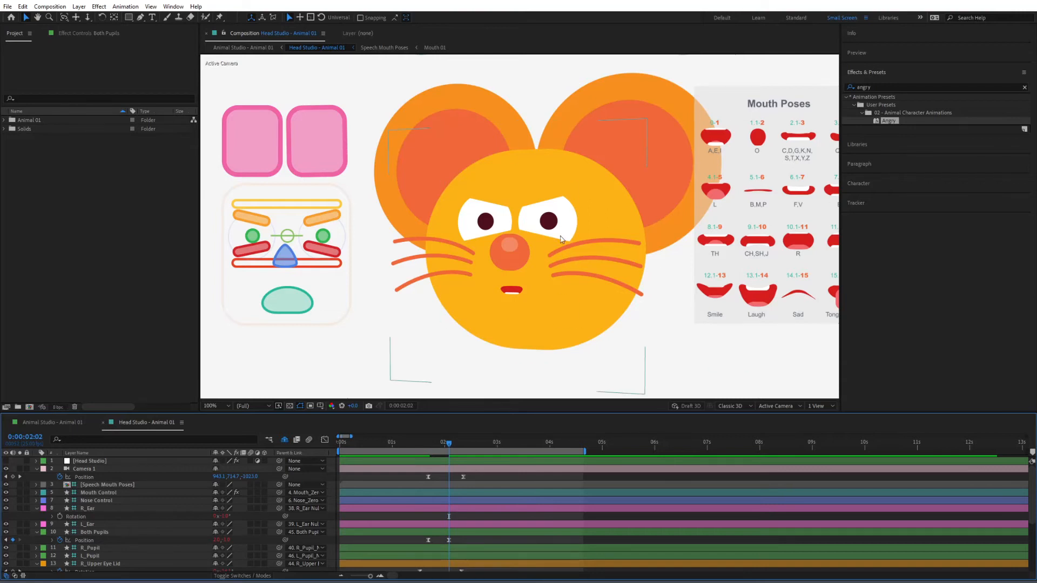
Step: Nudge the Mouth Control slightly on the face rig
{"action": "left_click", "coordinate": [299, 303]}
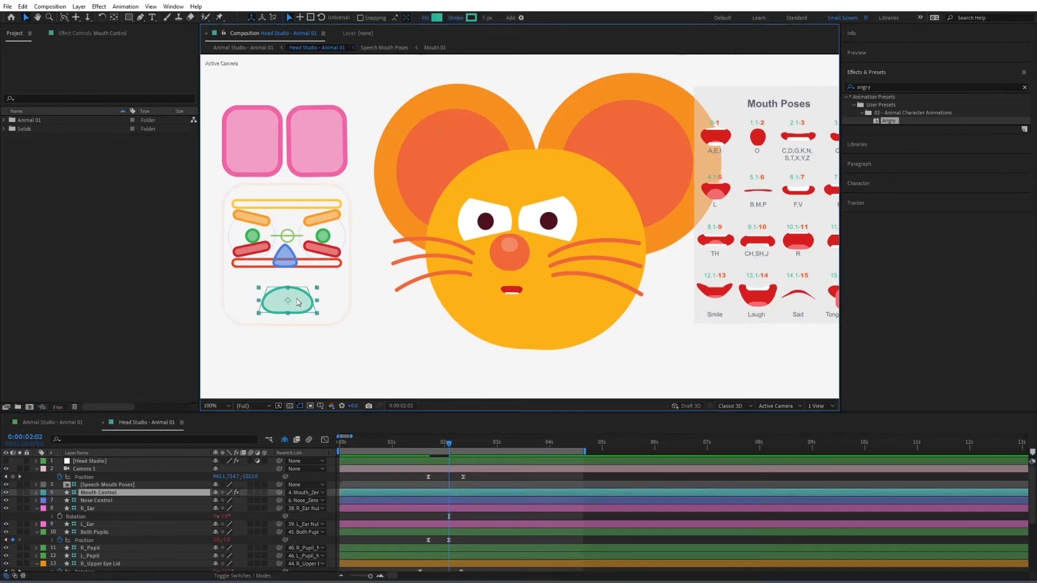
{"action": "mouse_move", "coordinate": [297, 302]}
{"action": "left_mouse_down"}
{"action": "mouse_move", "coordinate": [289, 292]}
{"action": "mouse_move", "coordinate": [300, 294]}
{"action": "mouse_move", "coordinate": [278, 299]}
{"action": "mouse_move", "coordinate": [305, 294]}
{"action": "mouse_move", "coordinate": [294, 301]}
{"action": "left_mouse_up"}
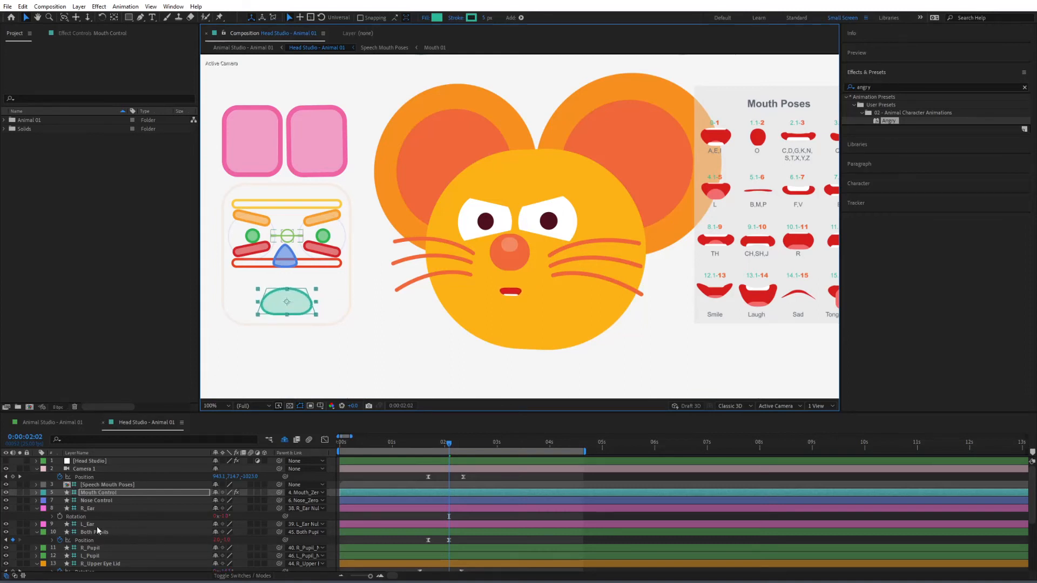
Step: Try rotating the Mouth Control to about 35° and reset its Rotation to 0°
{"action": "key", "text": "r"}
{"action": "left_click_drag", "start_coordinate": [214, 502], "coordinate": [246, 502]}
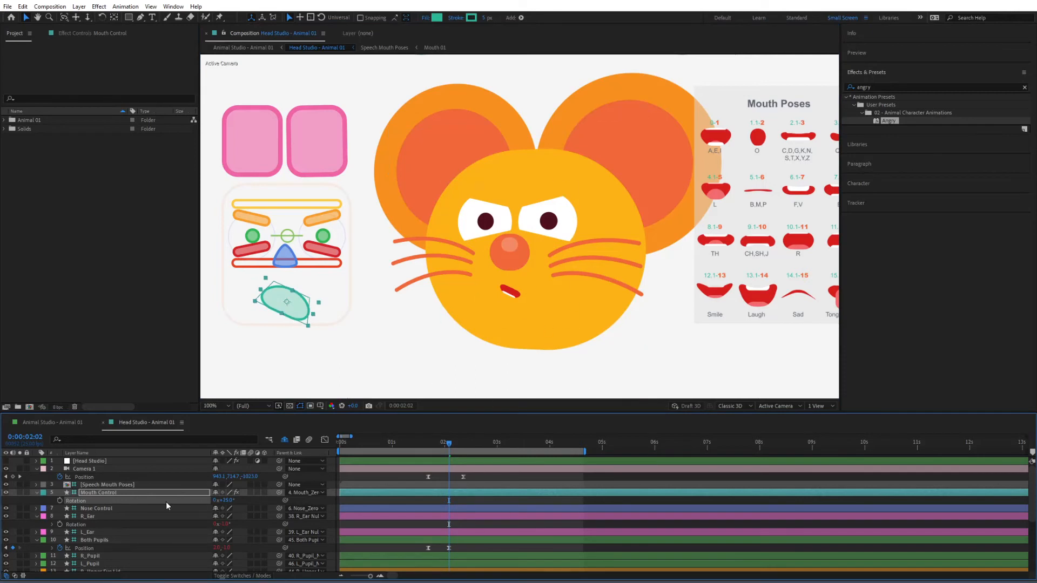
{"action": "left_click", "coordinate": [227, 501]}
{"action": "type", "text": "0"}
{"action": "key", "text": "Return"}
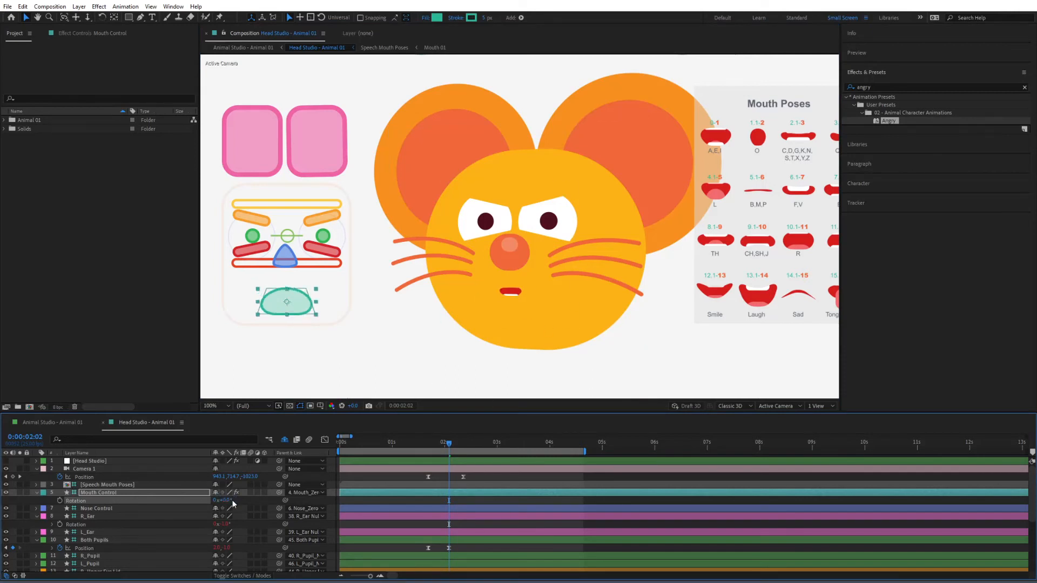
Step: Show the Mouth Animation effect settings of Mouth Control and toggle the Mouth Poses guide, leaving it on
{"action": "left_click_drag", "start_coordinate": [560, 267], "coordinate": [460, 274]}
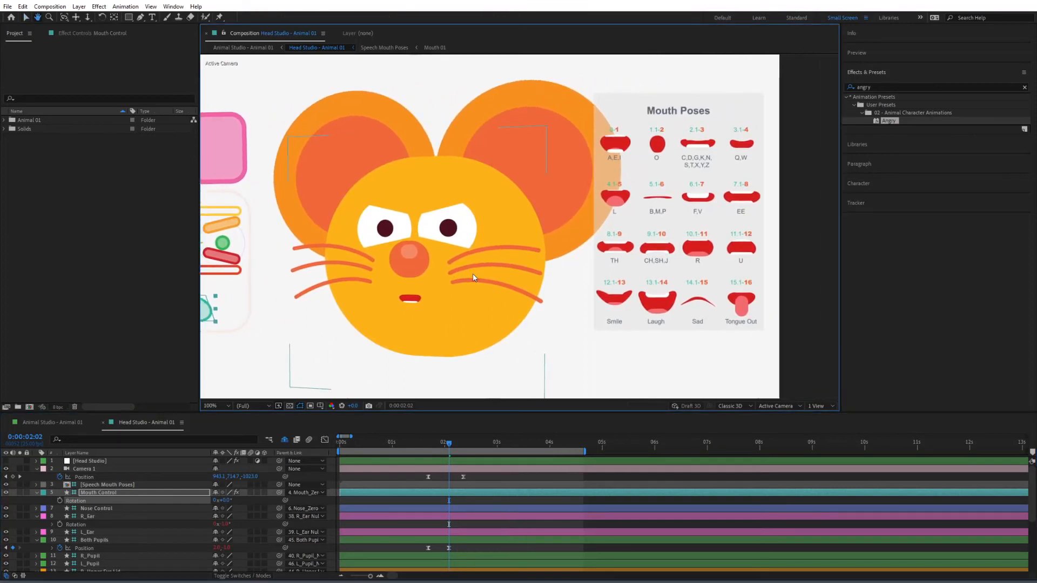
{"action": "left_click", "coordinate": [85, 493]}
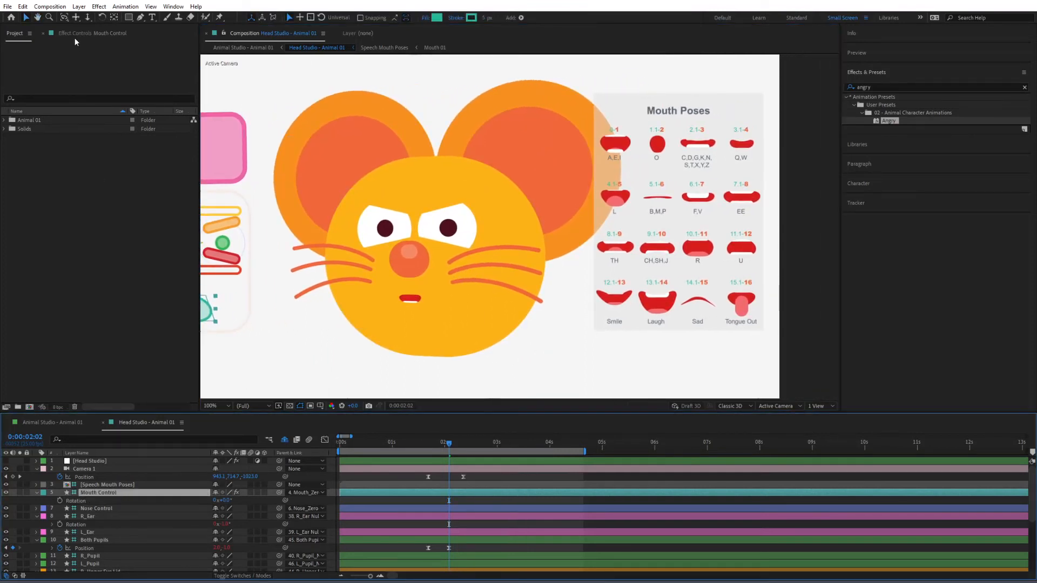
{"action": "left_click_drag", "start_coordinate": [211, 309], "coordinate": [245, 304]}
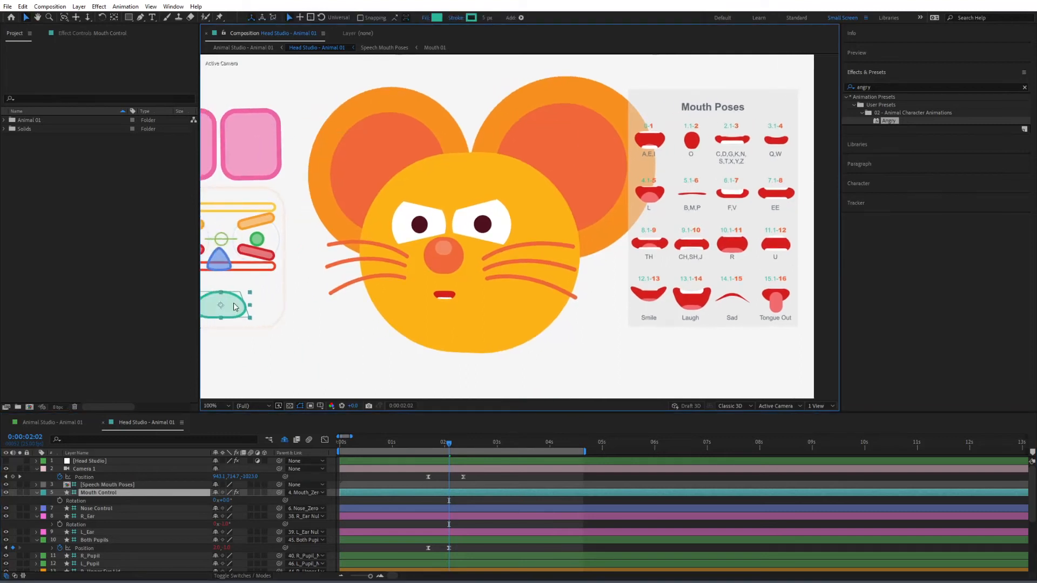
{"action": "left_click", "coordinate": [80, 35]}
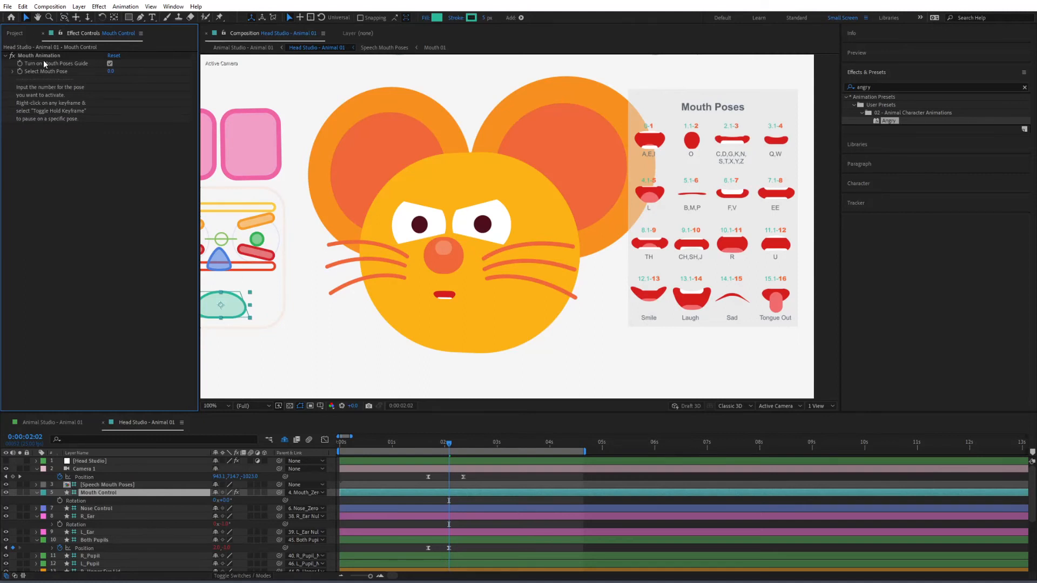
{"action": "left_click", "coordinate": [110, 63]}
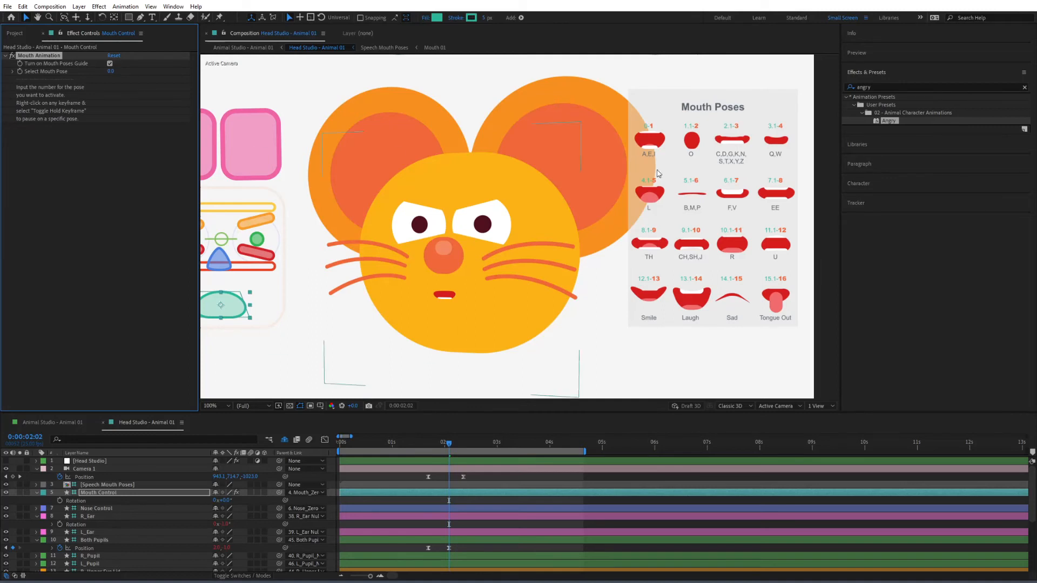
{"action": "left_click", "coordinate": [110, 64]}
{"action": "left_click", "coordinate": [109, 64]}
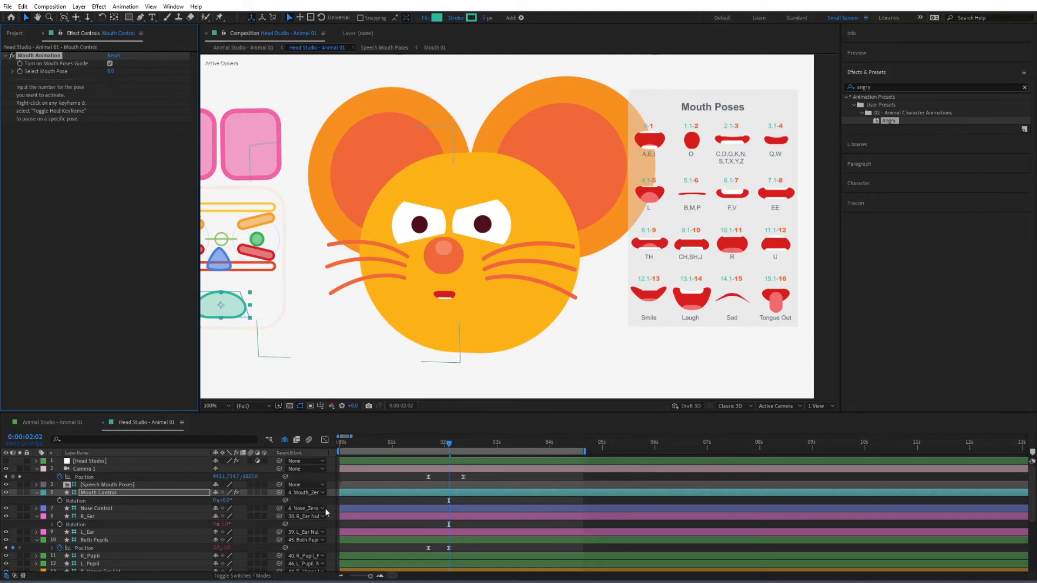
Step: Start keyframing Select Mouth Pose on Mouth Control with a value of 0 at 0:00:01:21
{"action": "left_click", "coordinate": [434, 446]}
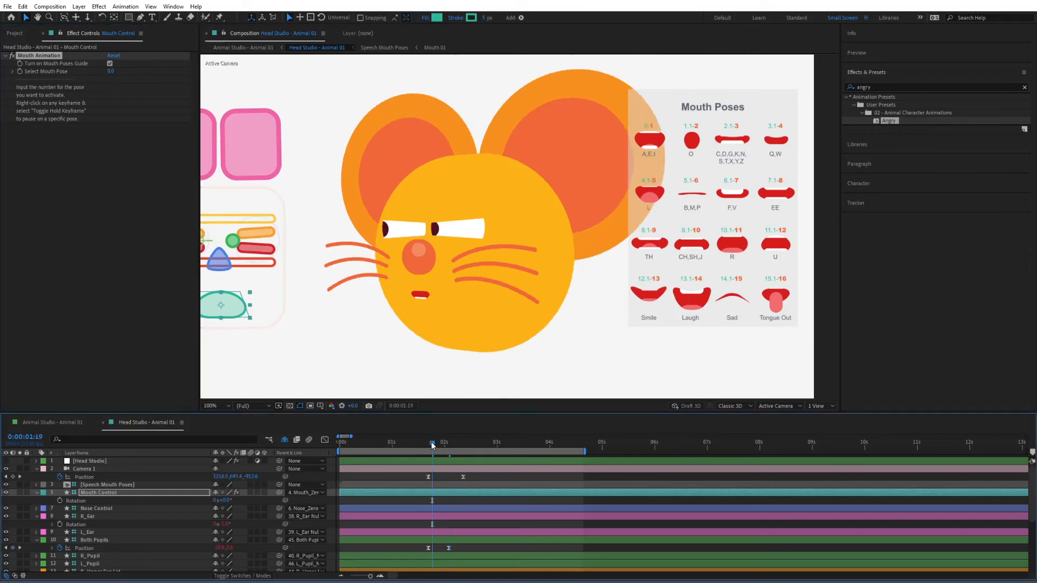
{"action": "mouse_move", "coordinate": [436, 446]}
{"action": "left_mouse_down"}
{"action": "mouse_move", "coordinate": [447, 448]}
{"action": "mouse_move", "coordinate": [435, 450]}
{"action": "left_mouse_up"}
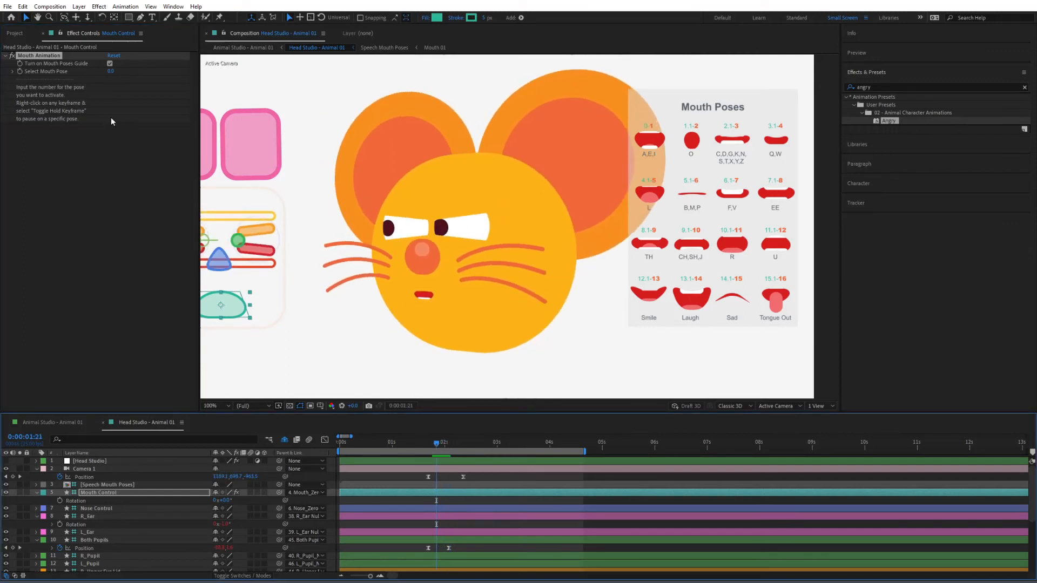
{"action": "left_click", "coordinate": [20, 71]}
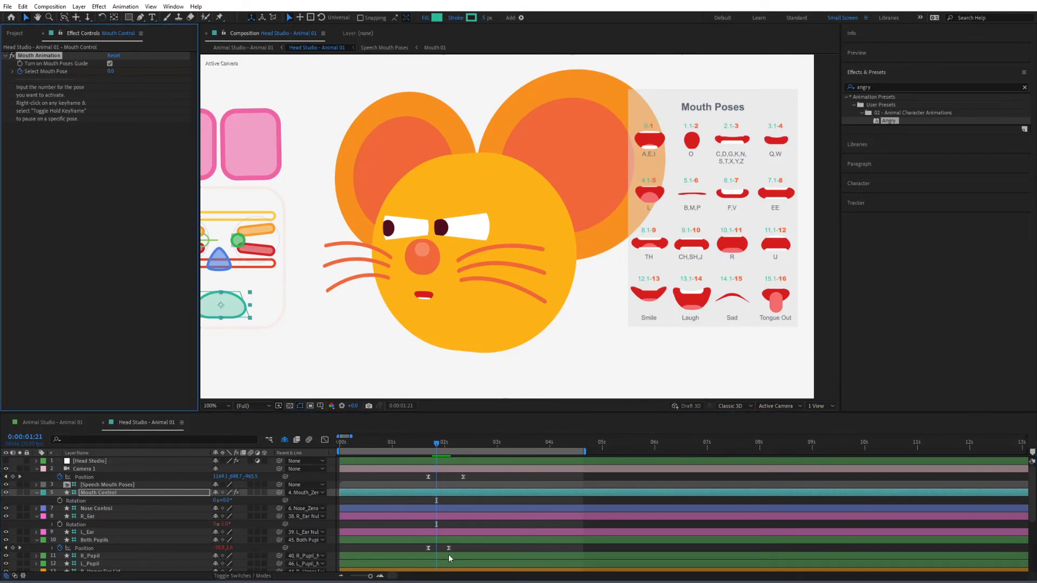
Step: Reveal the Mouth Control keyframes and set Select Mouth Pose to 1 at 0:00:02:05
{"action": "left_click_drag", "start_coordinate": [444, 450], "coordinate": [455, 448]}
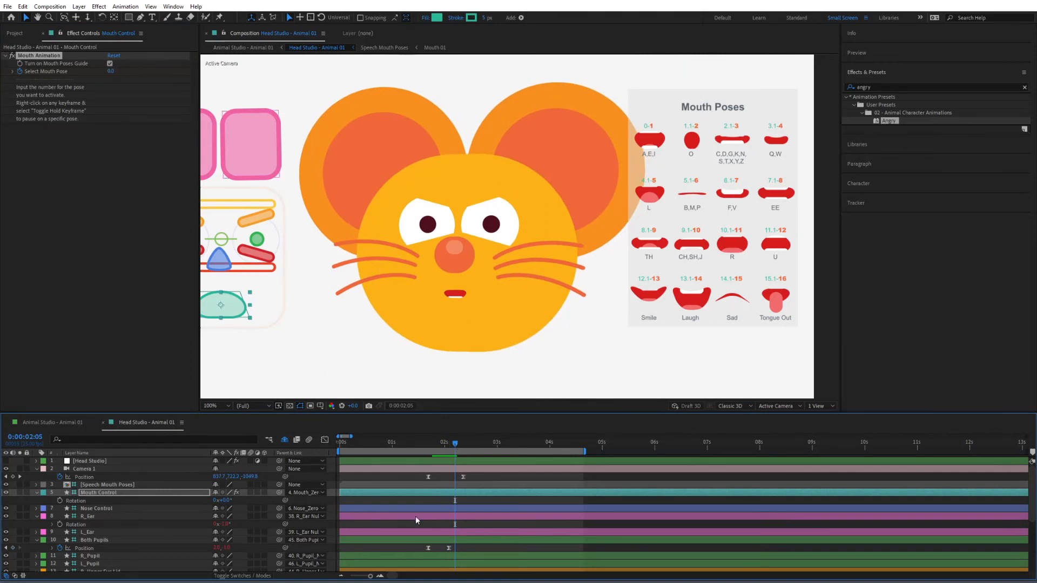
{"action": "key", "text": "u"}
{"action": "left_click", "coordinate": [110, 71]}
{"action": "type", "text": "1"}
{"action": "key", "text": "Return"}
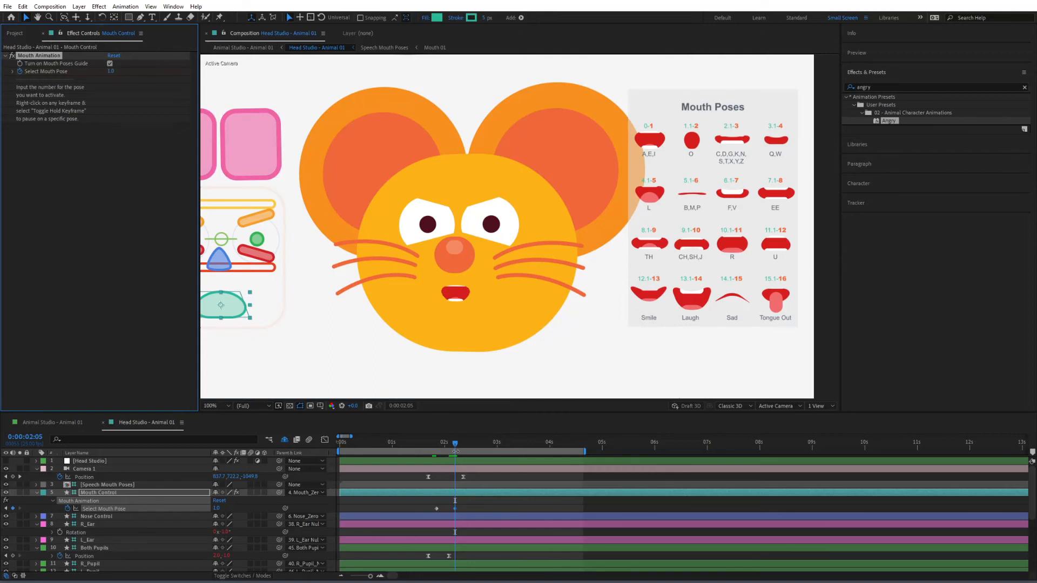
Step: Hold Select Mouth Pose at 1 with a keyframe at 0:00:02:12 and set it to 11.1 at 0:00:02:13
{"action": "mouse_move", "coordinate": [455, 446]}
{"action": "left_mouse_down"}
{"action": "mouse_move", "coordinate": [437, 449]}
{"action": "mouse_move", "coordinate": [456, 450]}
{"action": "left_mouse_up"}
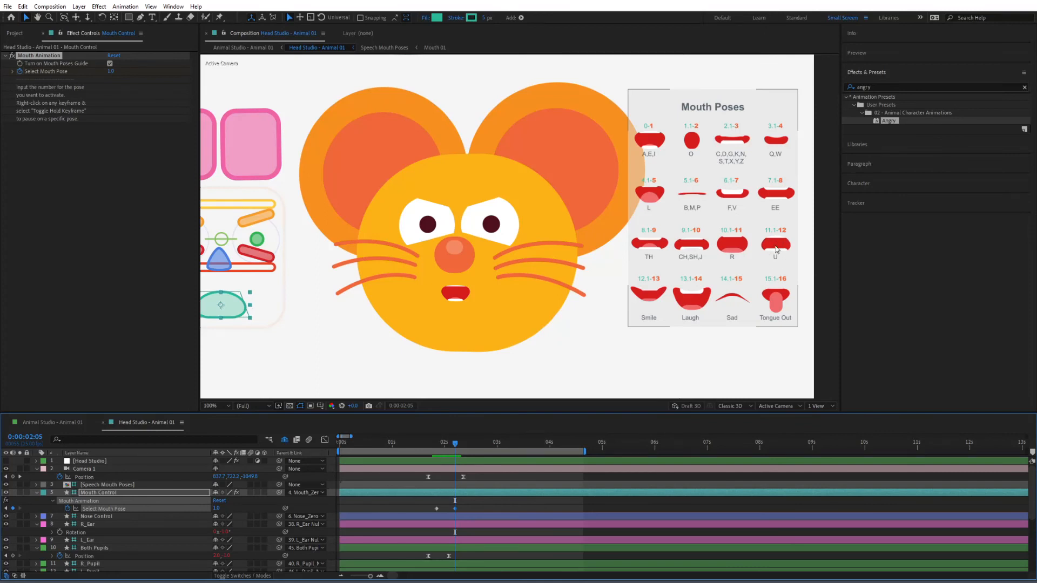
{"action": "left_click", "coordinate": [466, 445]}
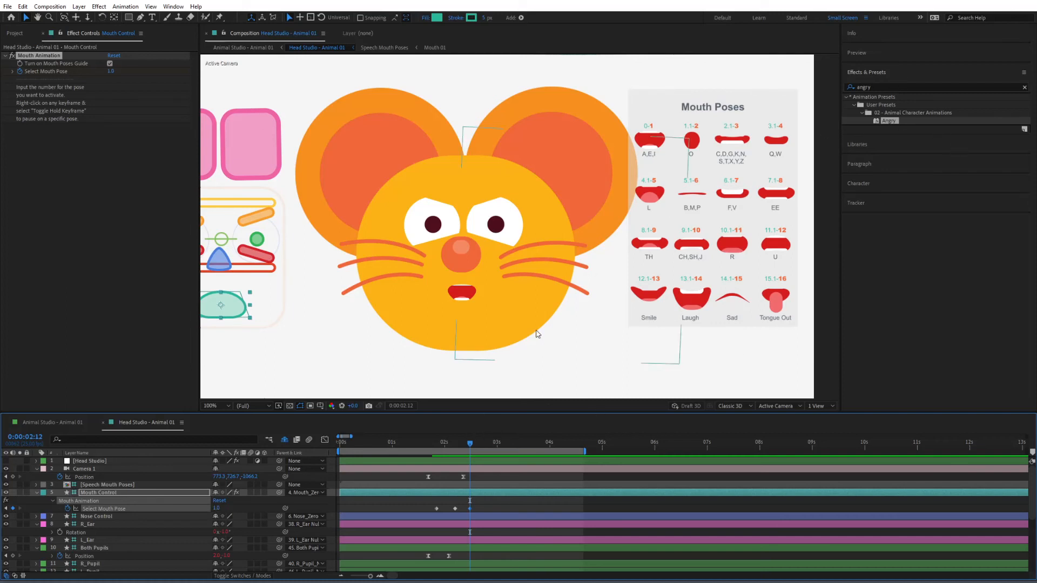
{"action": "left_click", "coordinate": [381, 576]}
{"action": "left_click", "coordinate": [381, 577]}
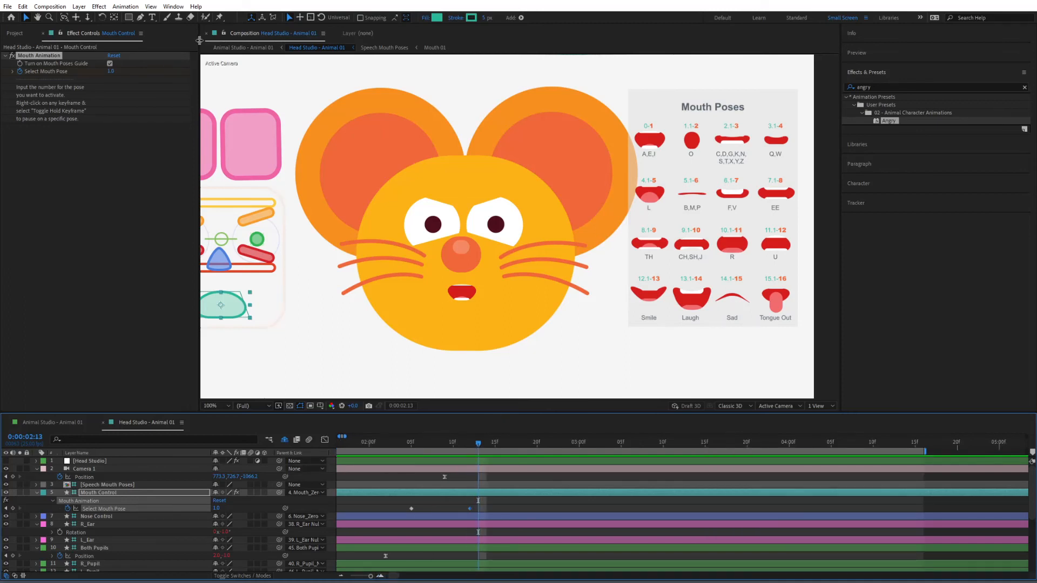
{"action": "left_click", "coordinate": [111, 71]}
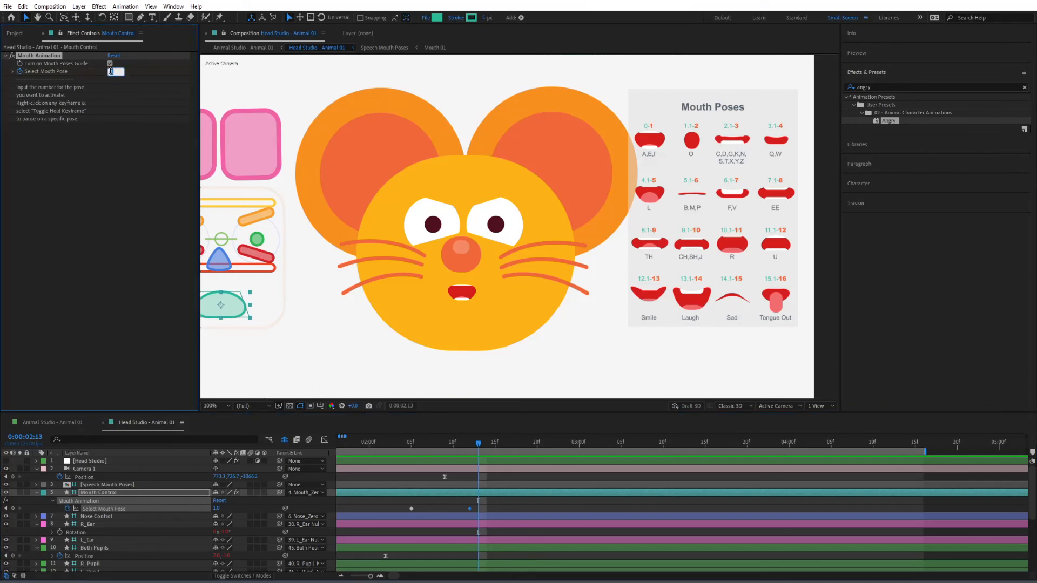
{"action": "type", "text": "11.1"}
{"action": "key", "text": "Return"}
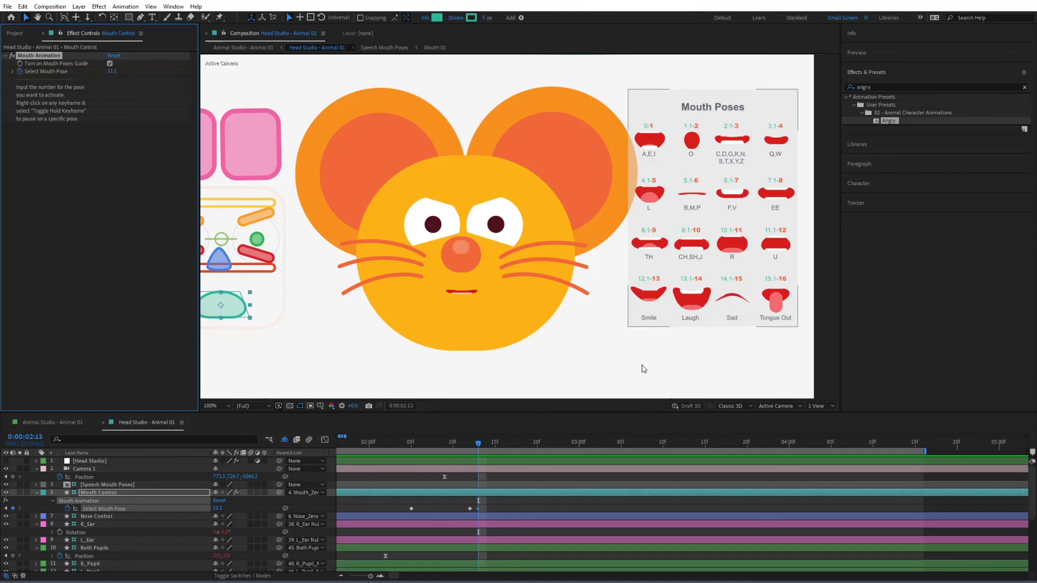
Step: Set Select Mouth Pose to 12 at 0:00:02:18 and preview the mouth animation
{"action": "left_click", "coordinate": [521, 449]}
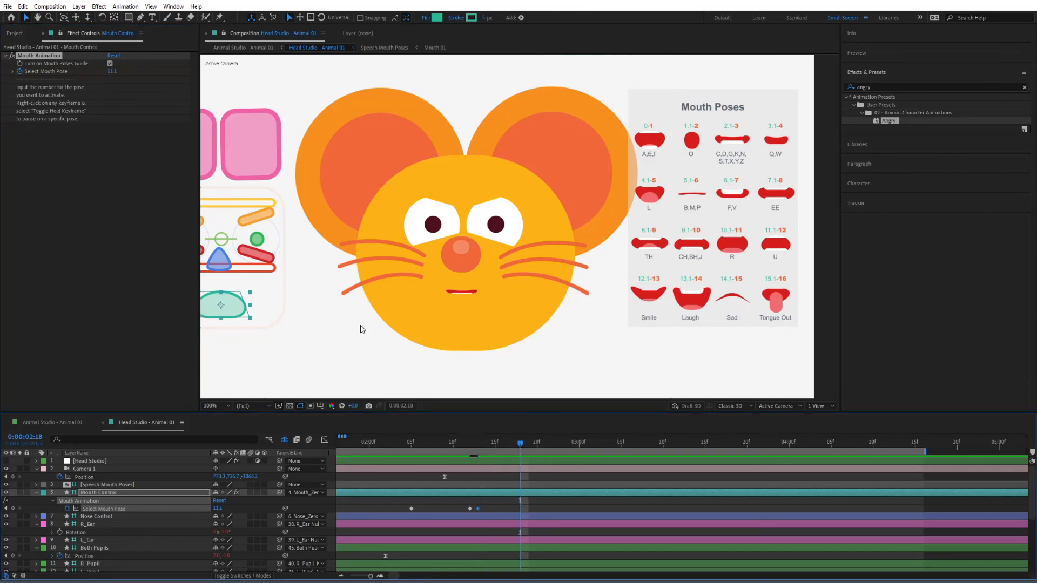
{"action": "left_click", "coordinate": [111, 71]}
{"action": "type", "text": "12"}
{"action": "key", "text": "Return"}
{"action": "key", "text": "space"}
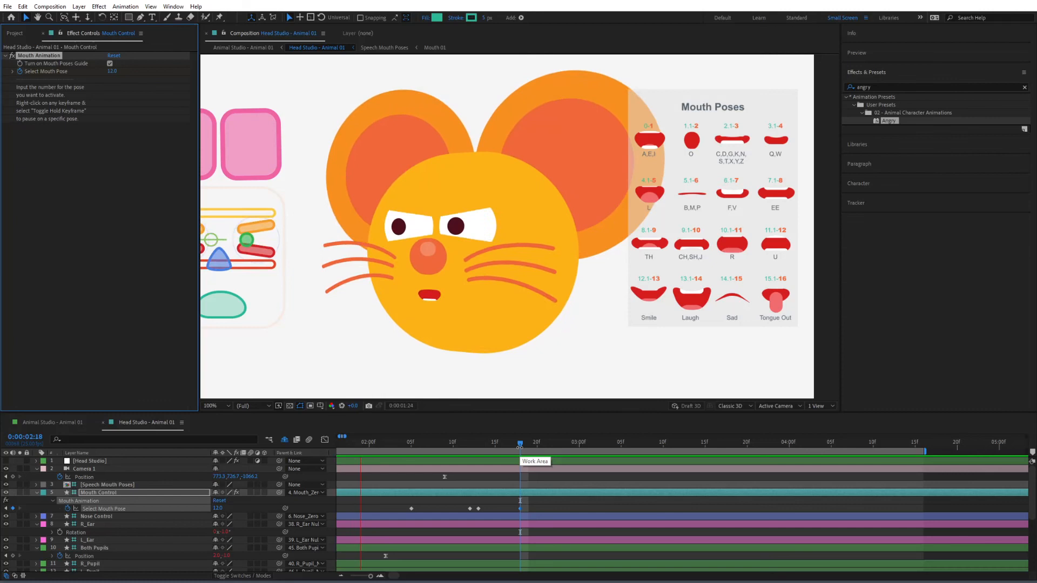
{"action": "key", "text": "space"}
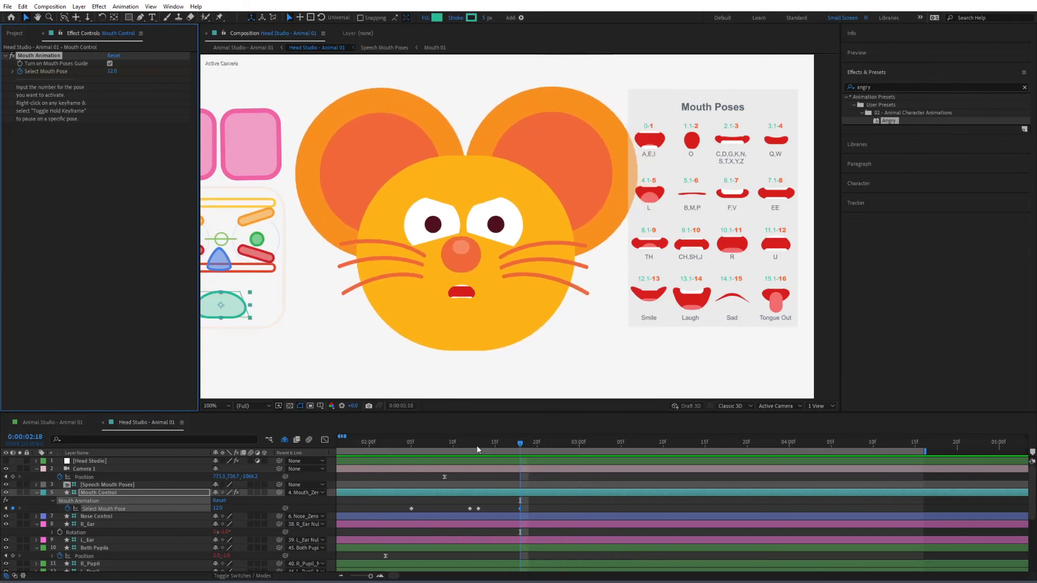
Step: Set the Select Mouth Pose keyframe at 0:00:02:13 to 11.5
{"action": "left_click", "coordinate": [476, 447]}
{"action": "left_click", "coordinate": [217, 508]}
{"action": "type", "text": "11.5"}
{"action": "key", "text": "Return"}
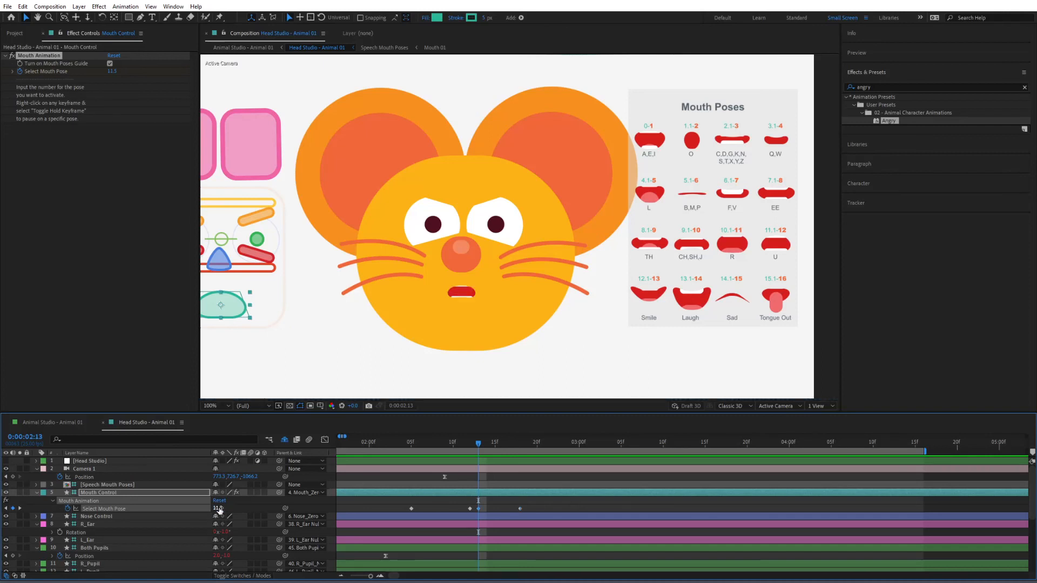
Step: Preview the mouth animation and hold Select Mouth Pose at 12 with a keyframe at 0:00:02:24
{"action": "key", "text": "space"}
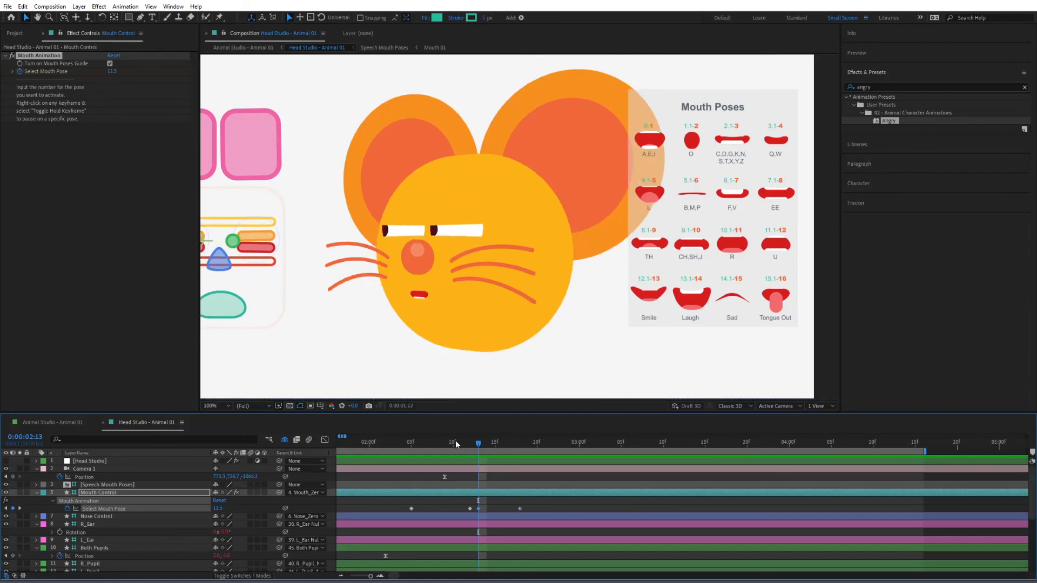
{"action": "left_click", "coordinate": [477, 444]}
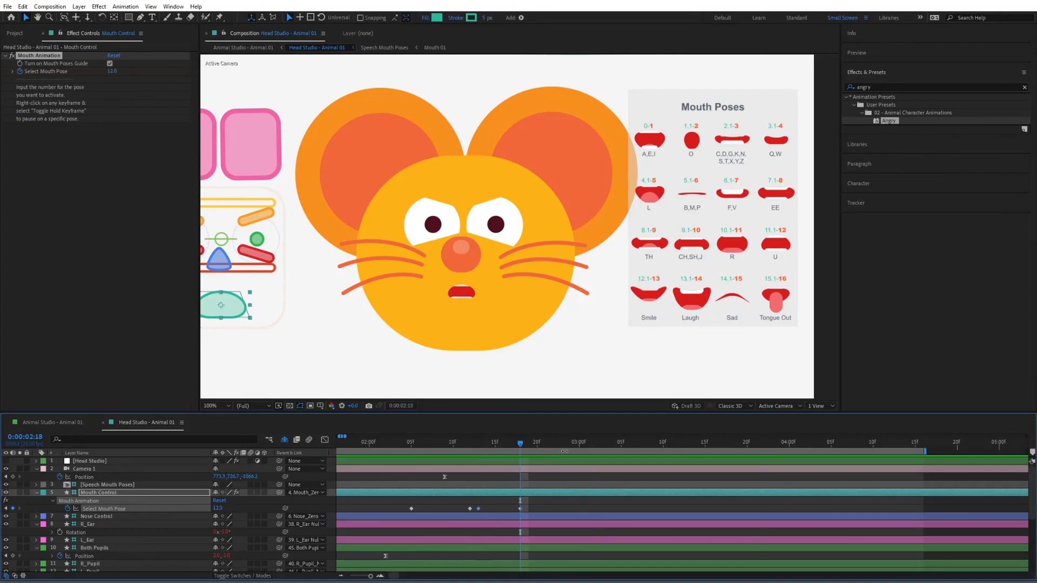
{"action": "left_click", "coordinate": [568, 443]}
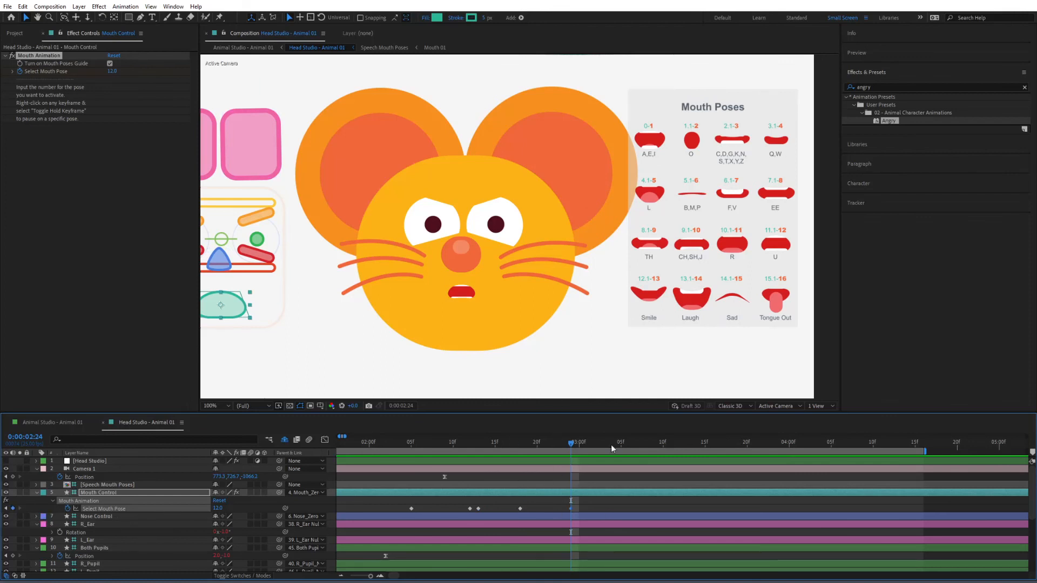
{"action": "left_click", "coordinate": [218, 508]}
{"action": "left_click", "coordinate": [320, 506]}
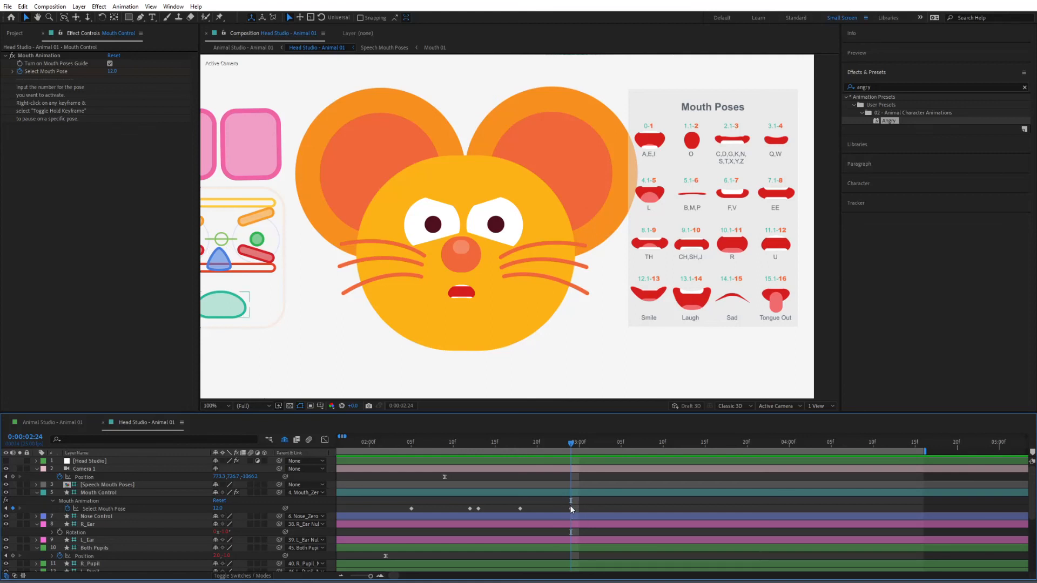
Step: Set Select Mouth Pose to 0 with a keyframe at 0:00:03:08 and shift that keyframe to 0:00:03:15
{"action": "left_click", "coordinate": [646, 449]}
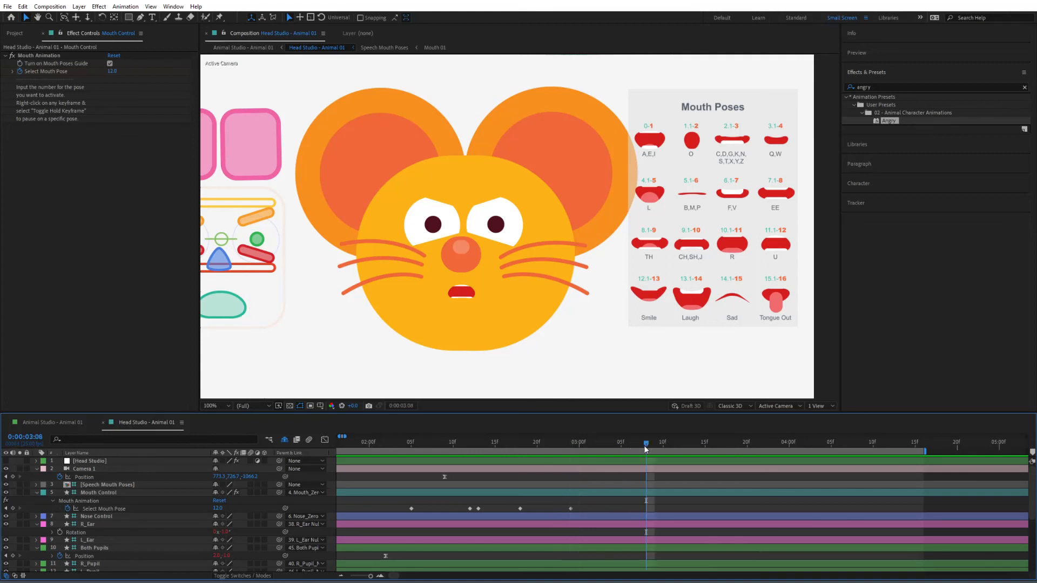
{"action": "left_click", "coordinate": [218, 508]}
{"action": "type", "text": "0"}
{"action": "key", "text": "Return"}
{"action": "key", "text": "shift+Page_Up"}
{"action": "left_click_drag", "start_coordinate": [646, 508], "coordinate": [706, 508]}
Step: Preview the mouth animation in the head composition, and the full character animation in the Animal Studio - Animal 01 composition
{"action": "key", "text": "space"}
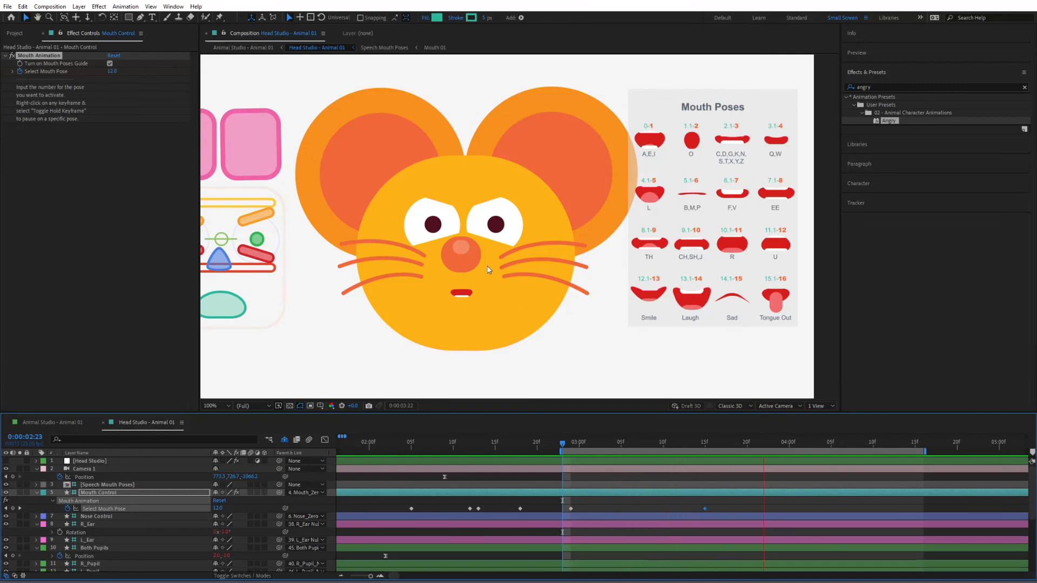
{"action": "key", "text": "space"}
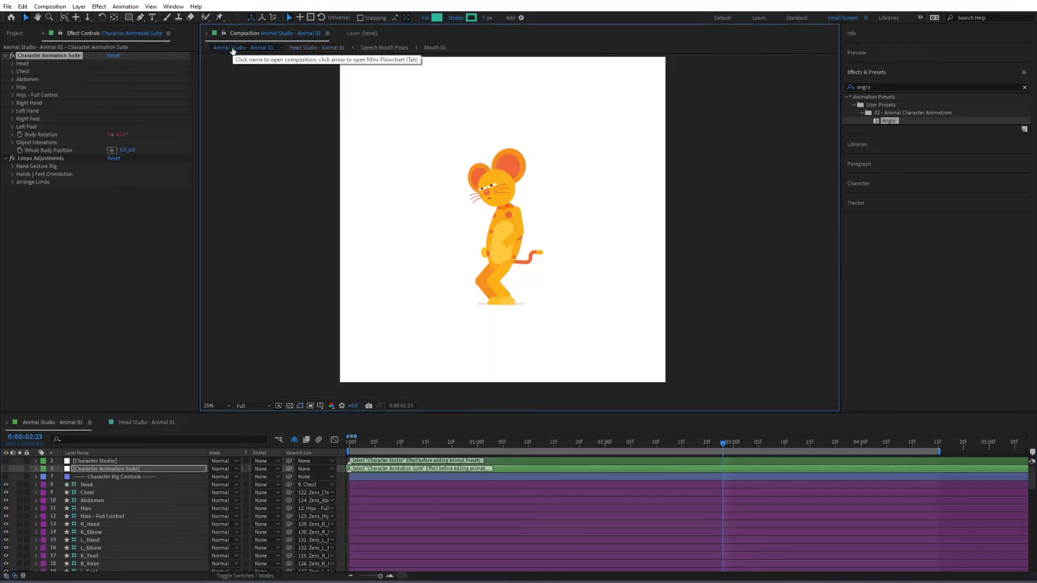
{"action": "left_click", "coordinate": [232, 48]}
{"action": "key", "text": "space"}
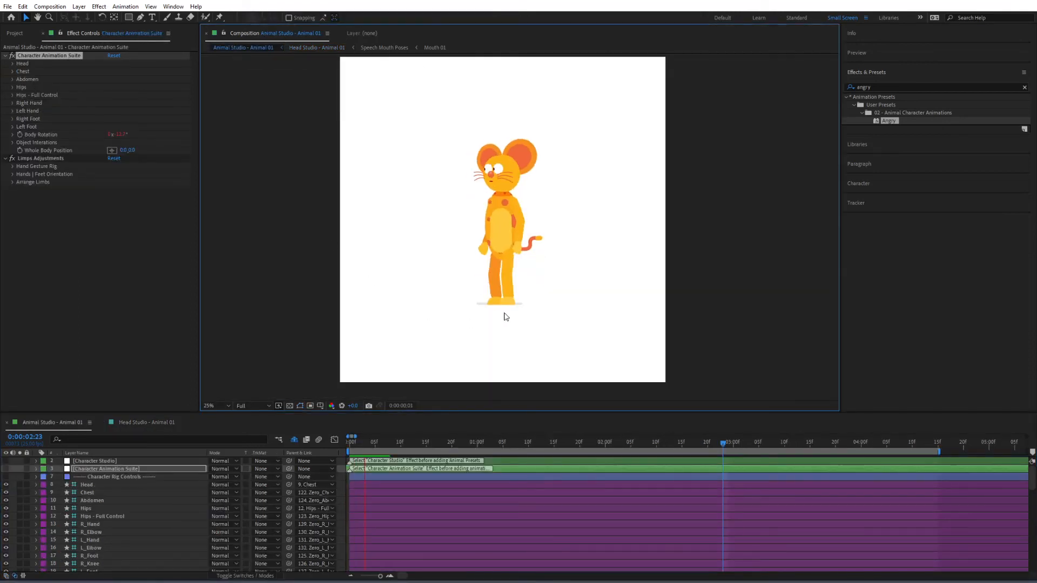